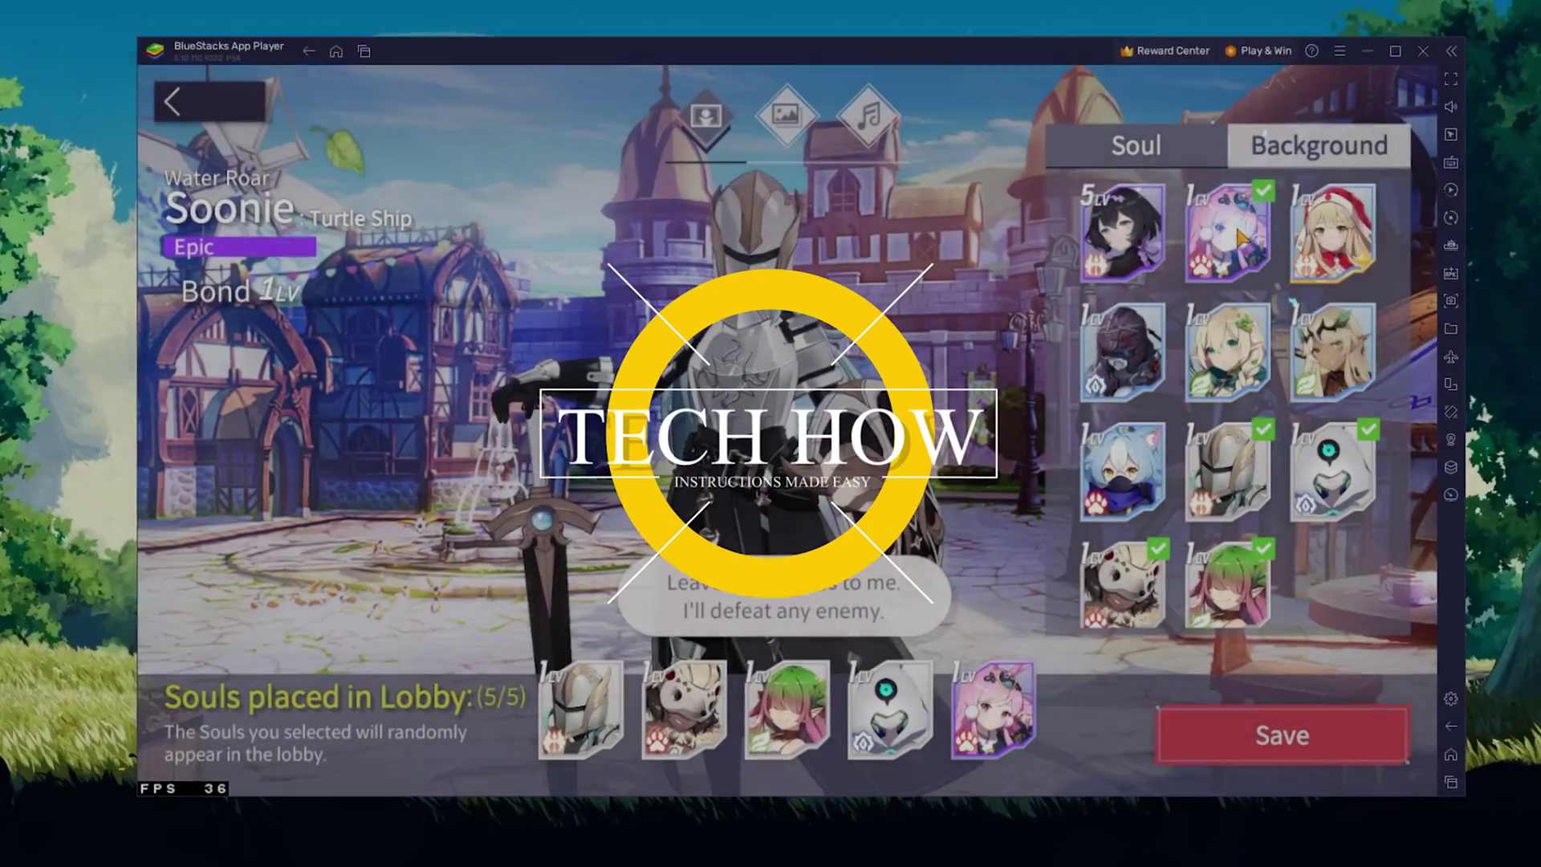
Replace Irene with Linzy in the lobby Souls, save, and briefly check the Mailbox
click(1240, 235)
click(1121, 232)
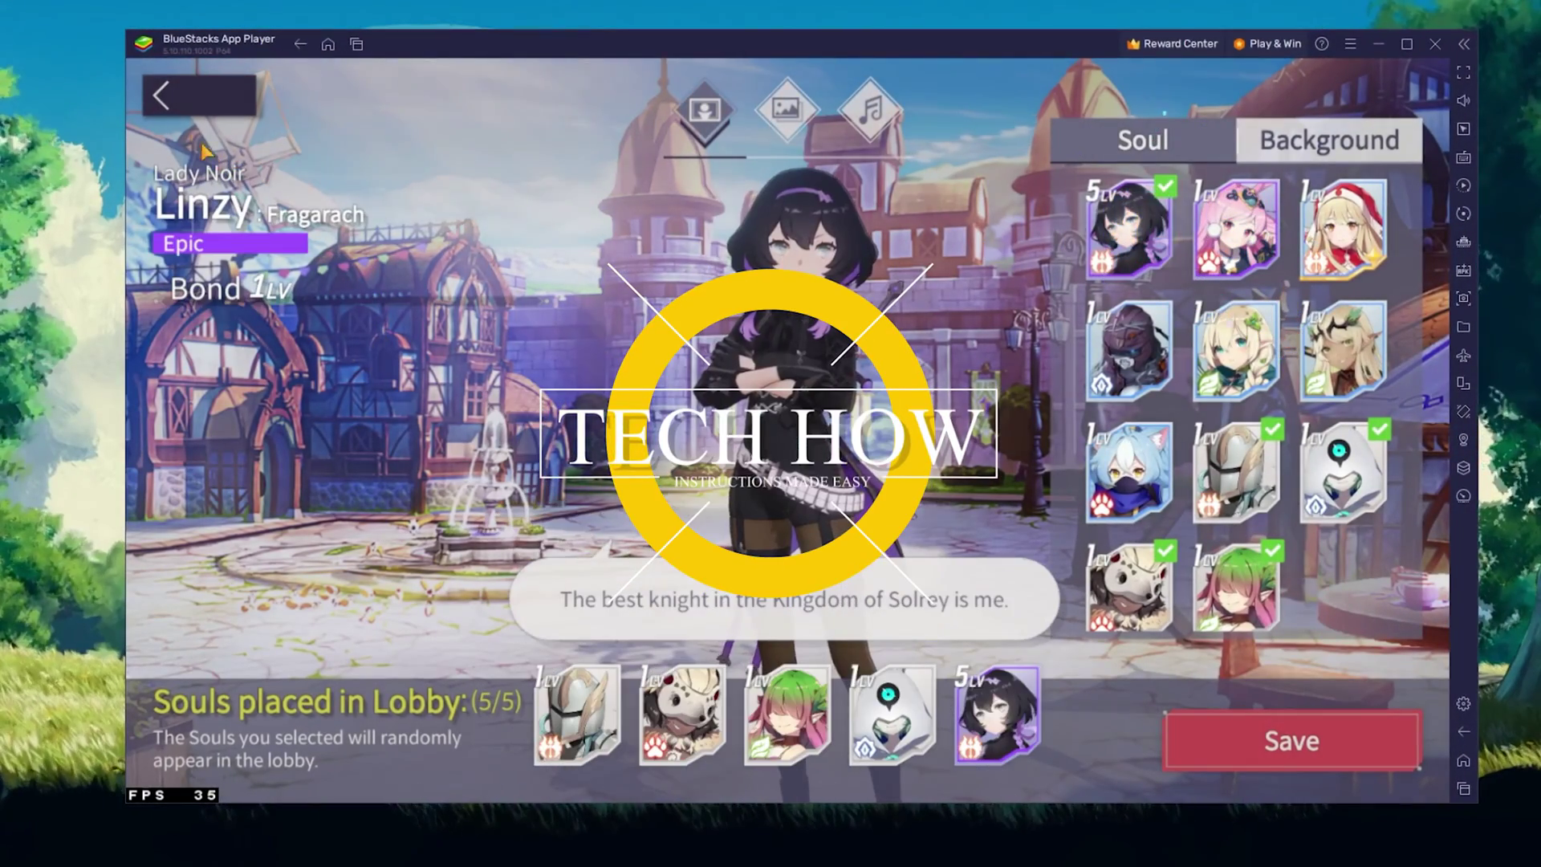
click(162, 96)
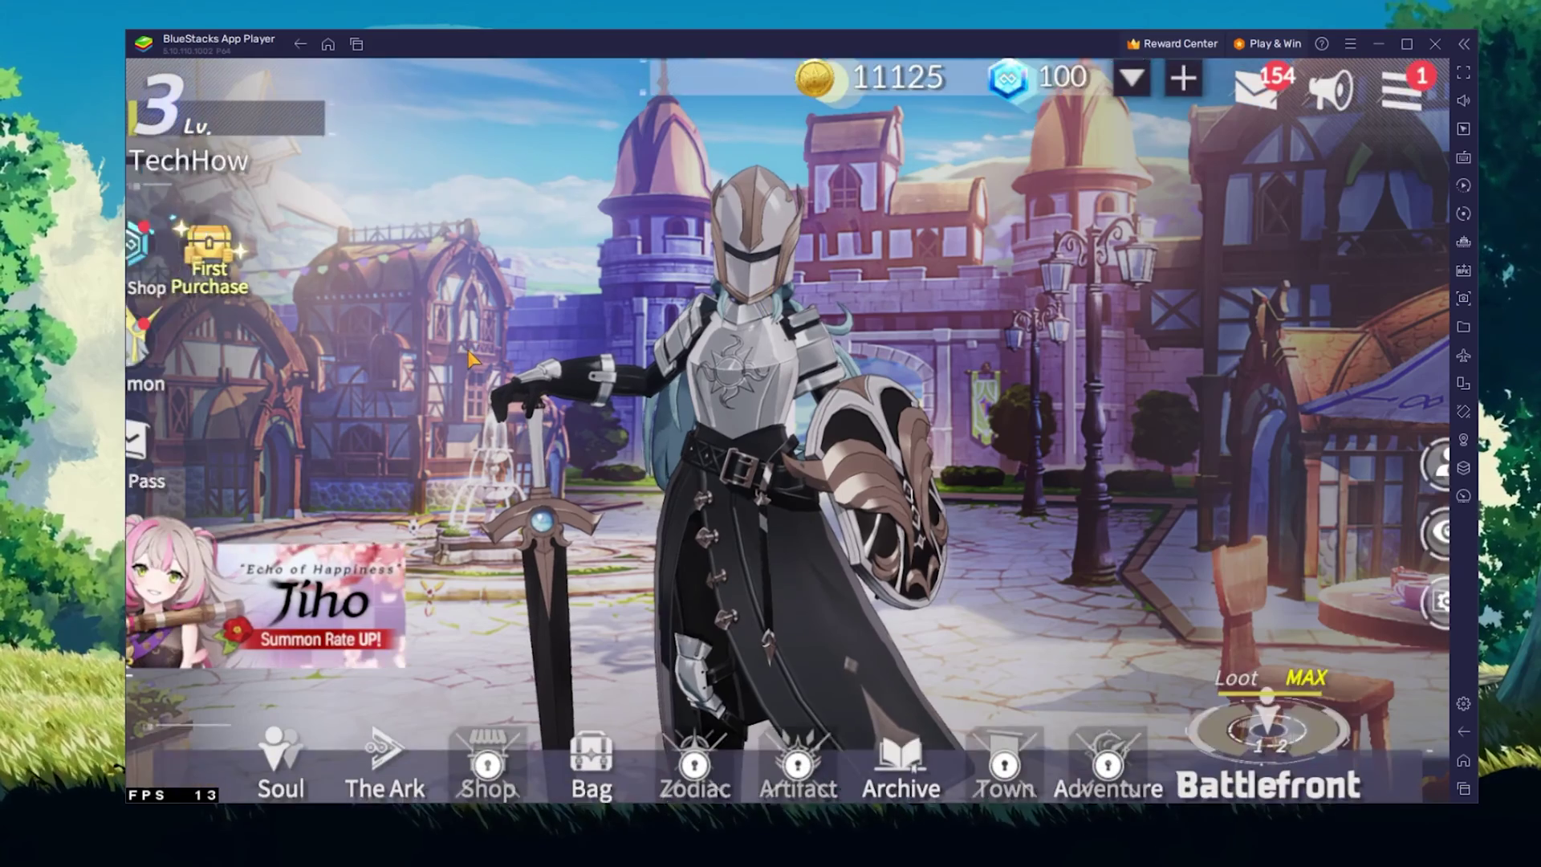
click(1259, 99)
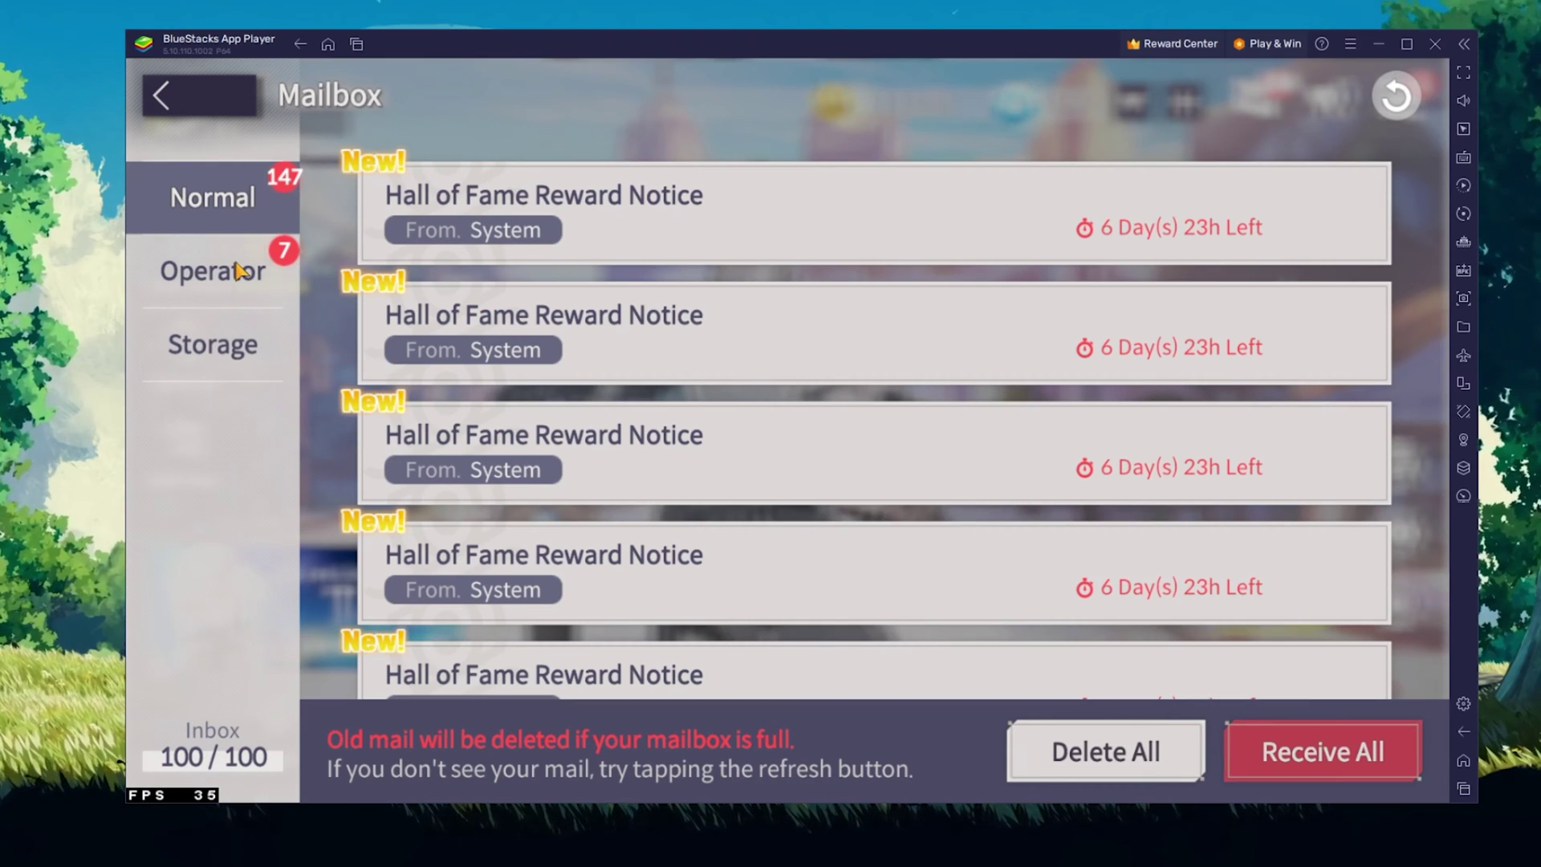
click(192, 101)
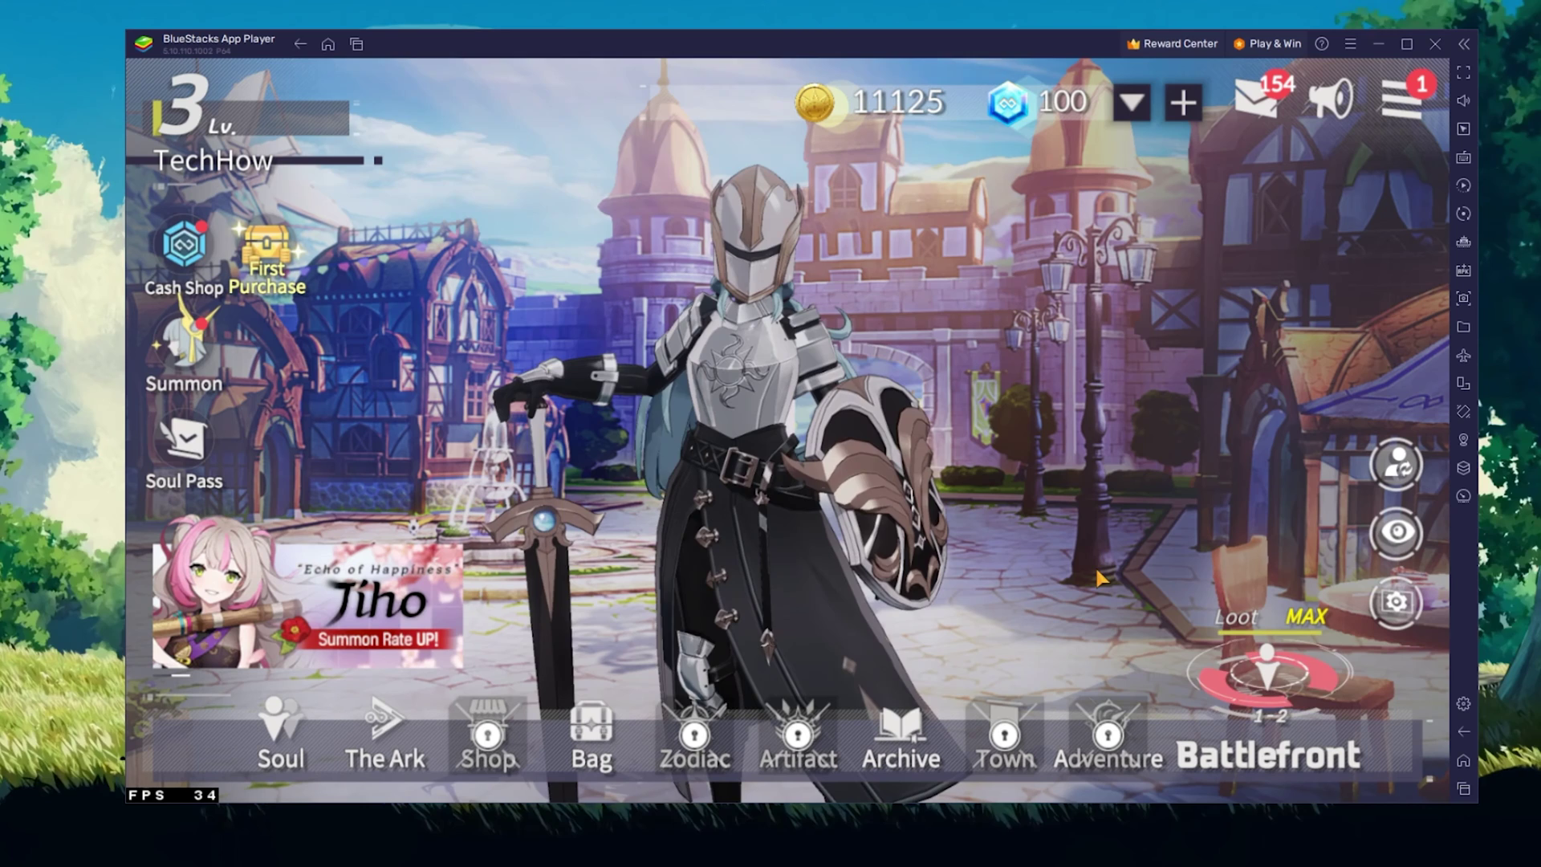
Close Eversoul and bring up the bluestacks.com page in Chrome
click(1463, 760)
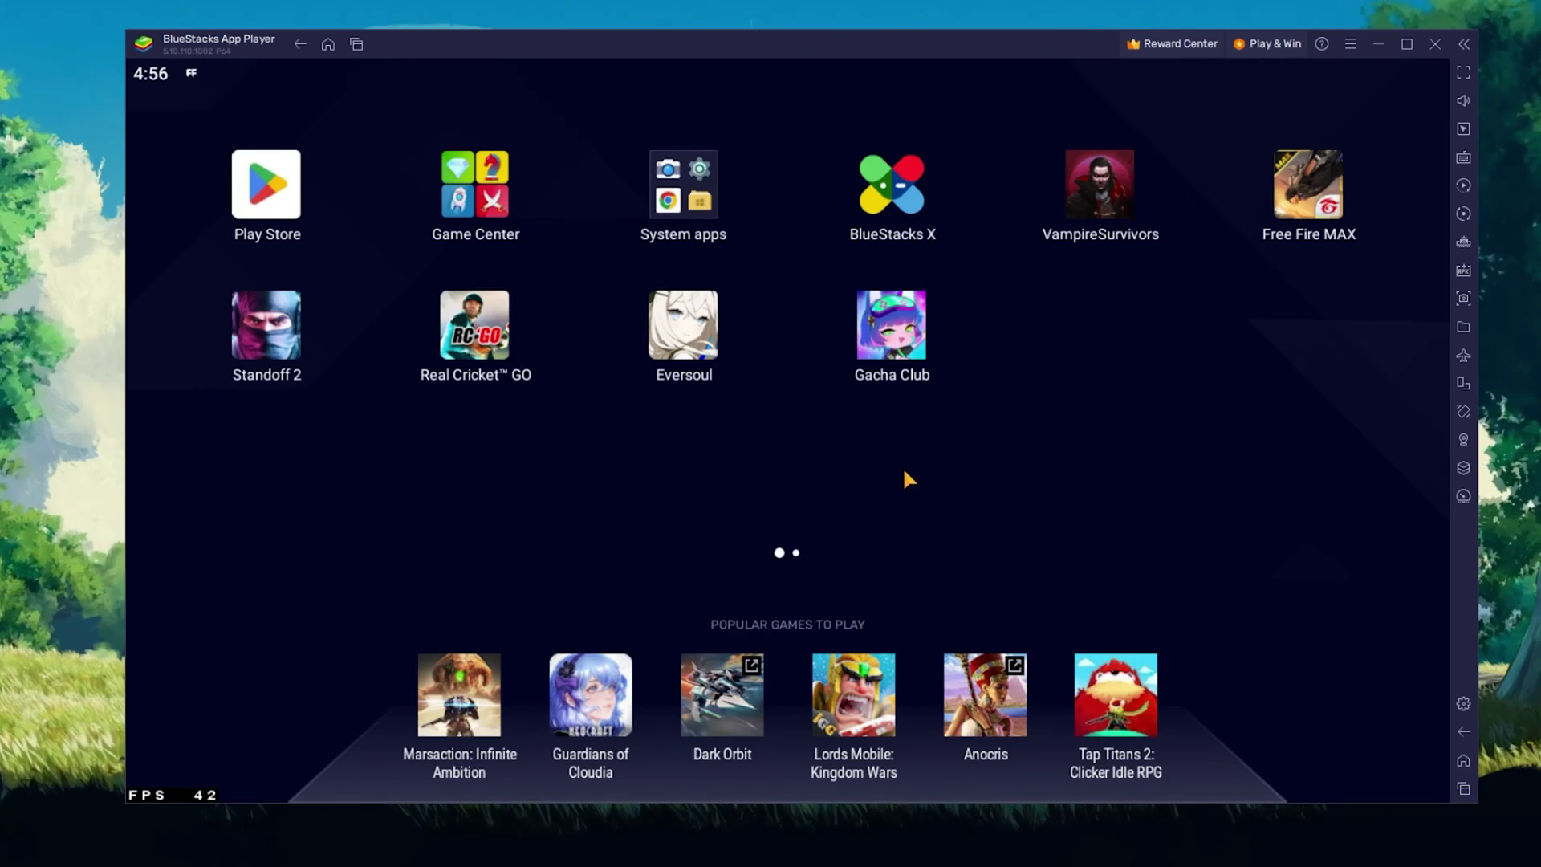
drag(902, 466, 405, 445)
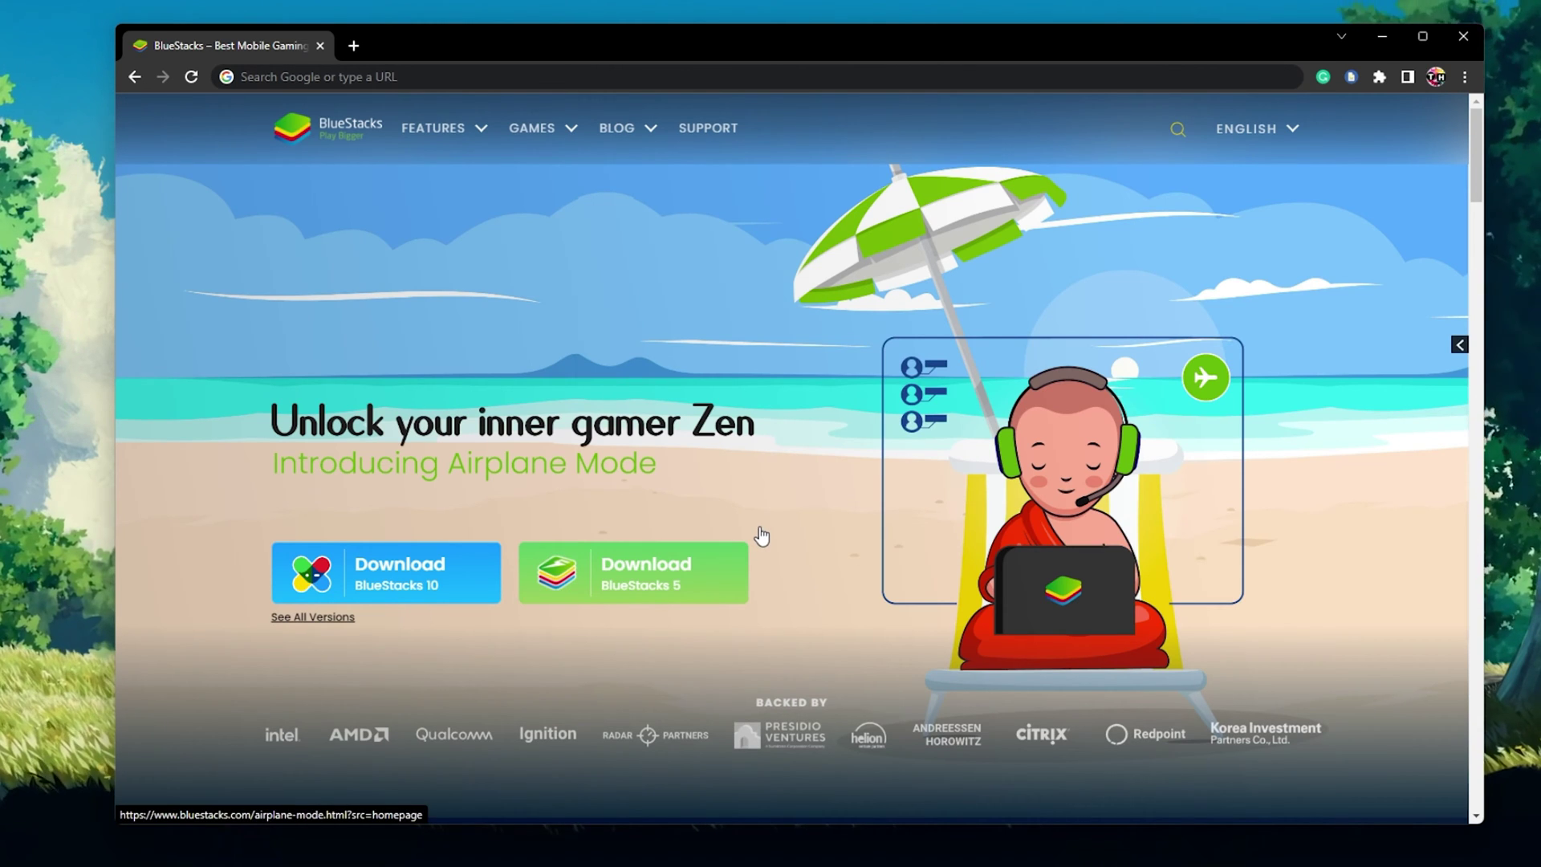
Download and run the BlueStacks 5 installer, which reports the latest version is installed
click(650, 601)
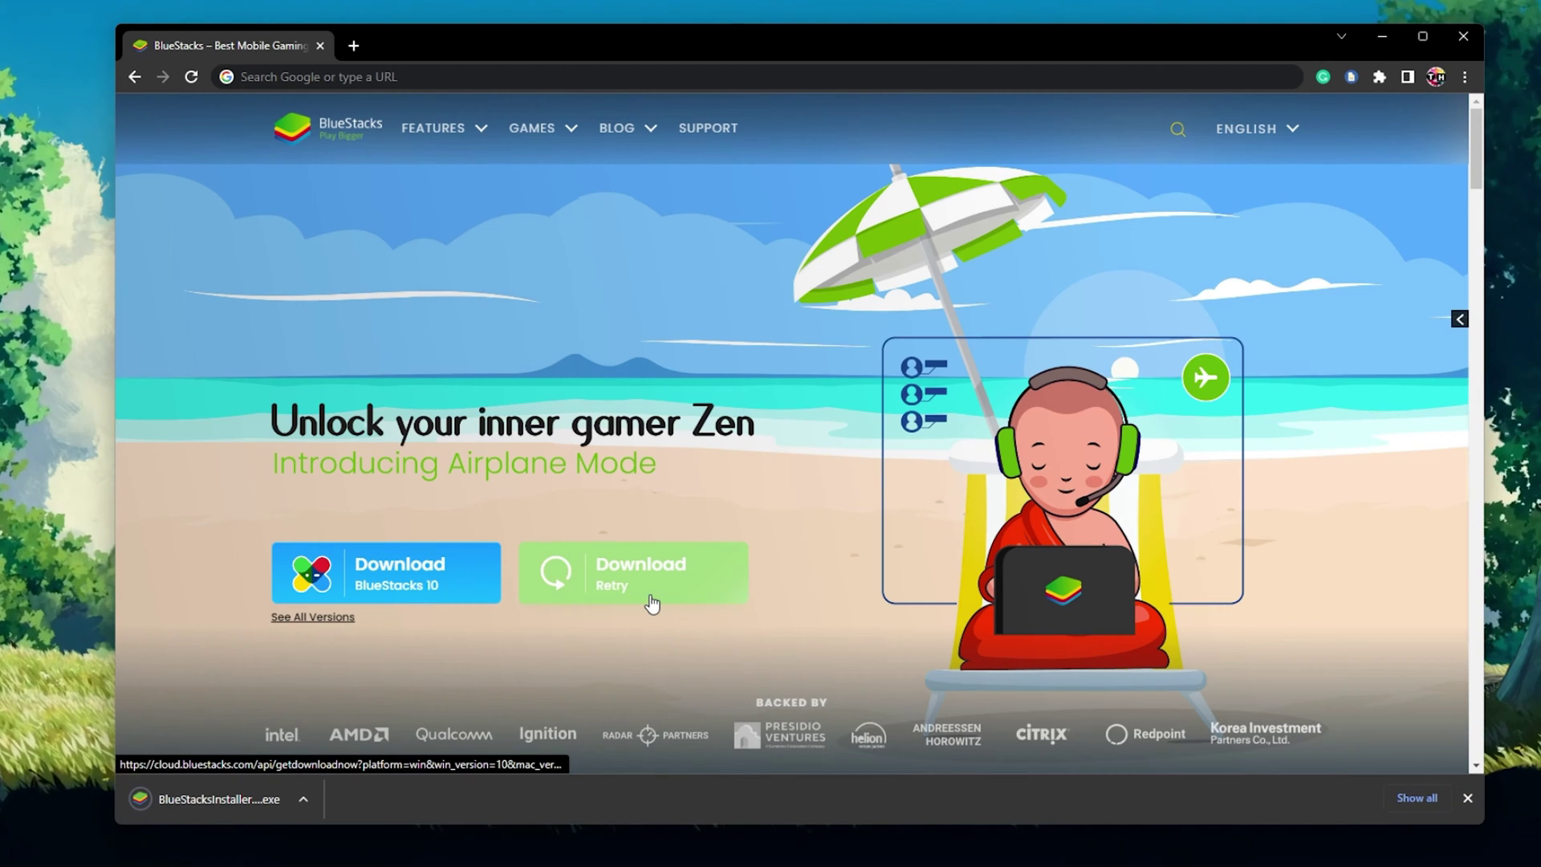
click(217, 802)
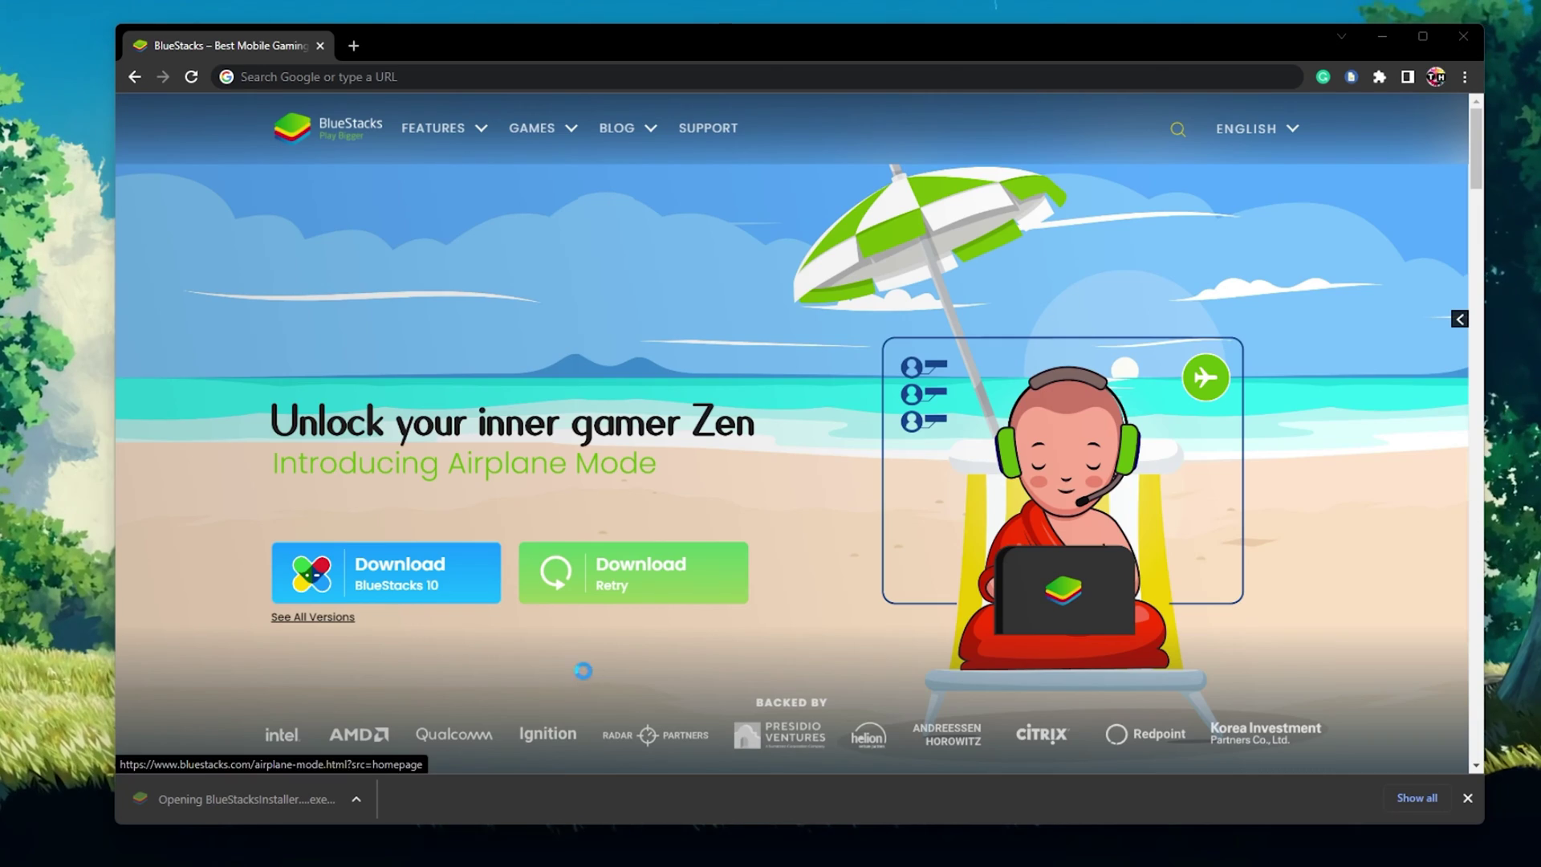
click(1341, 36)
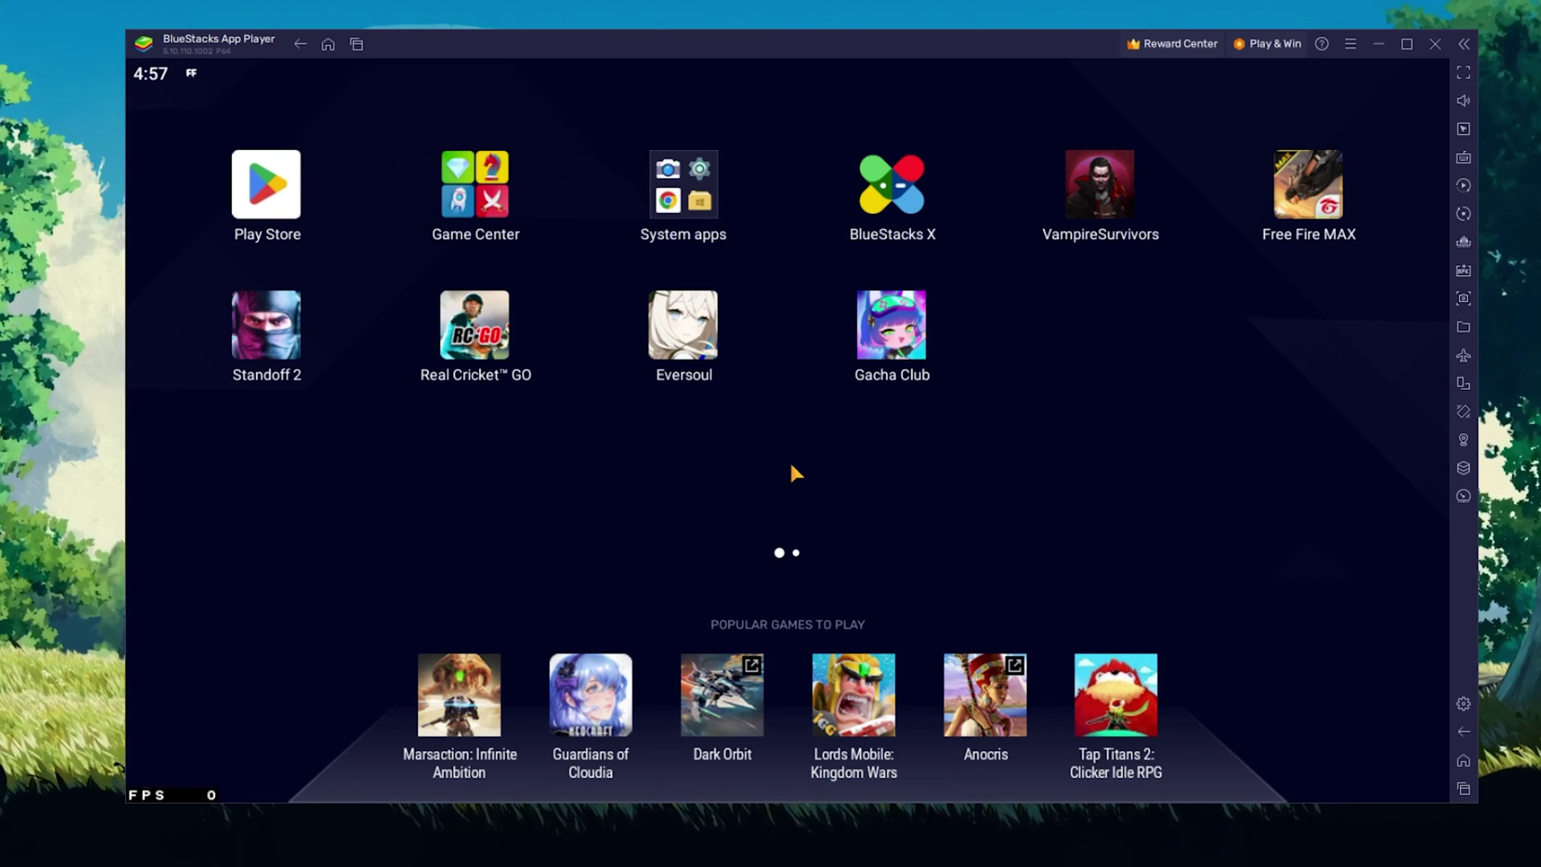
click(284, 210)
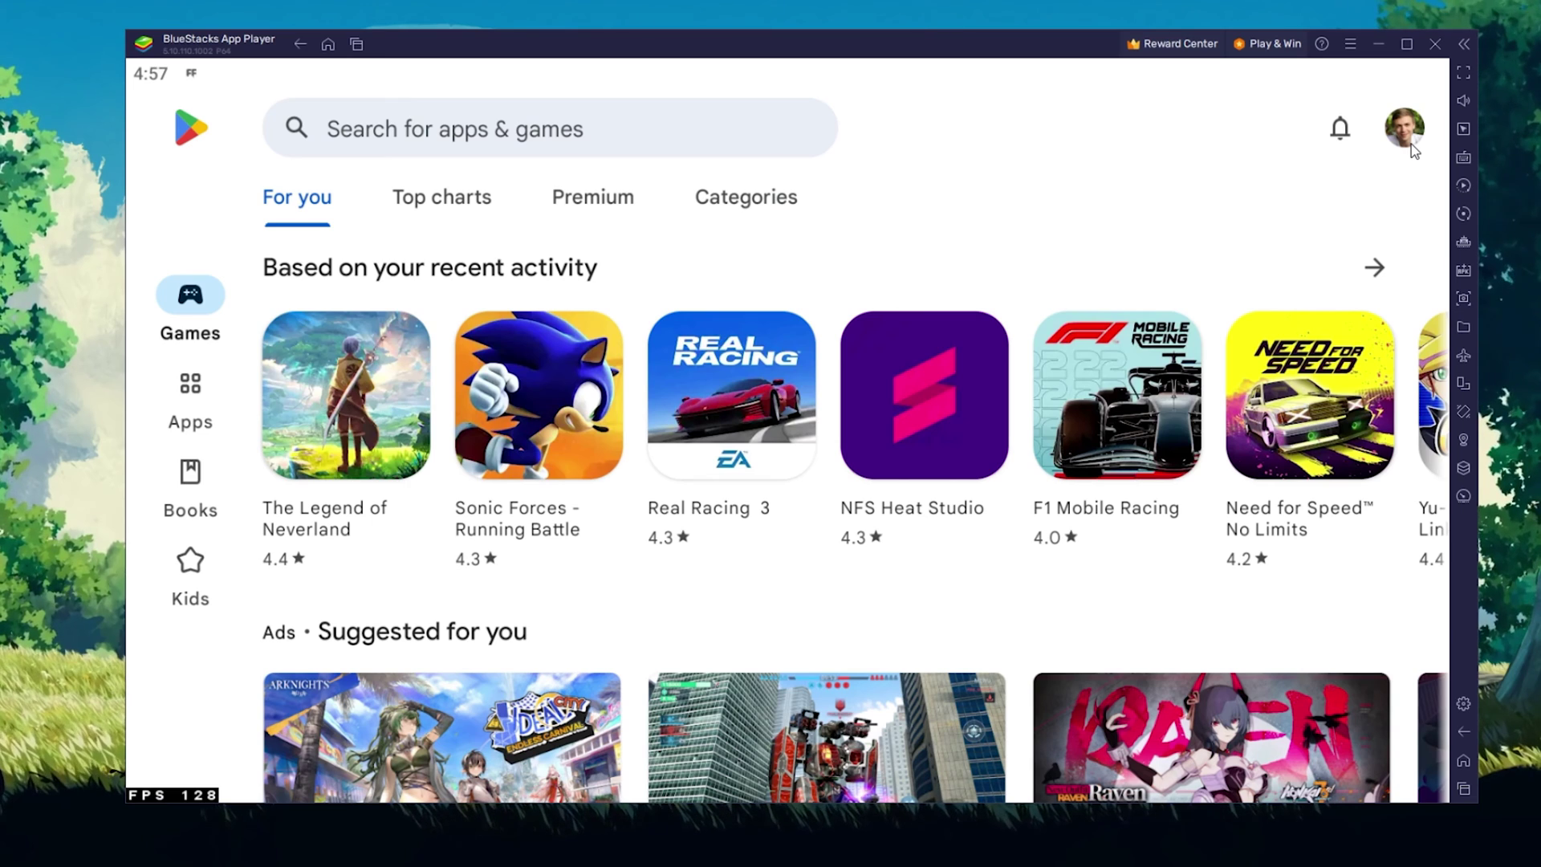
click(494, 121)
text(evers)
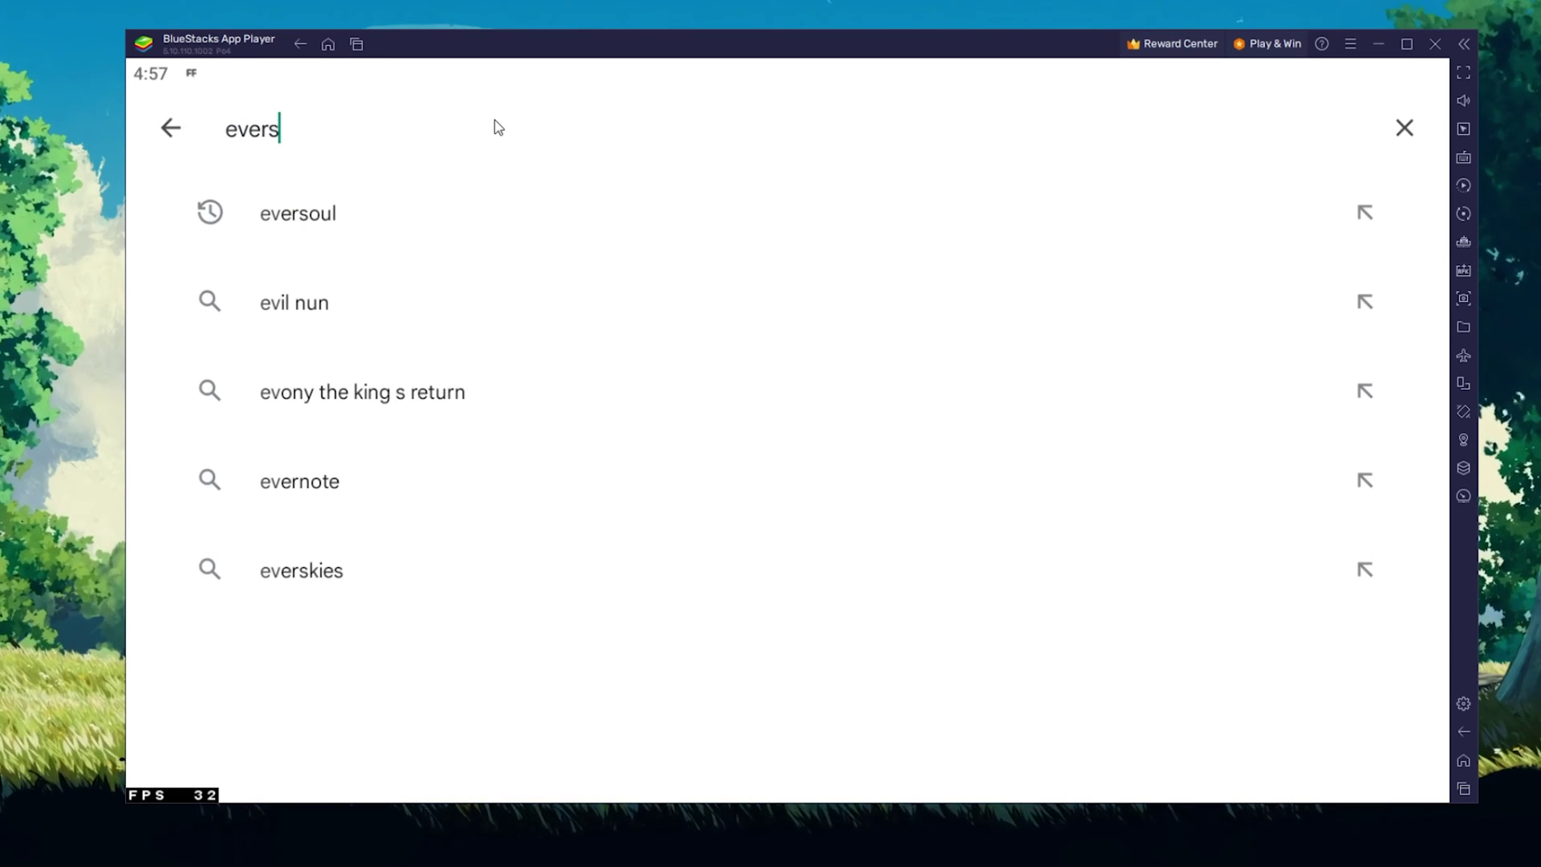
text(oul)
key(Return)
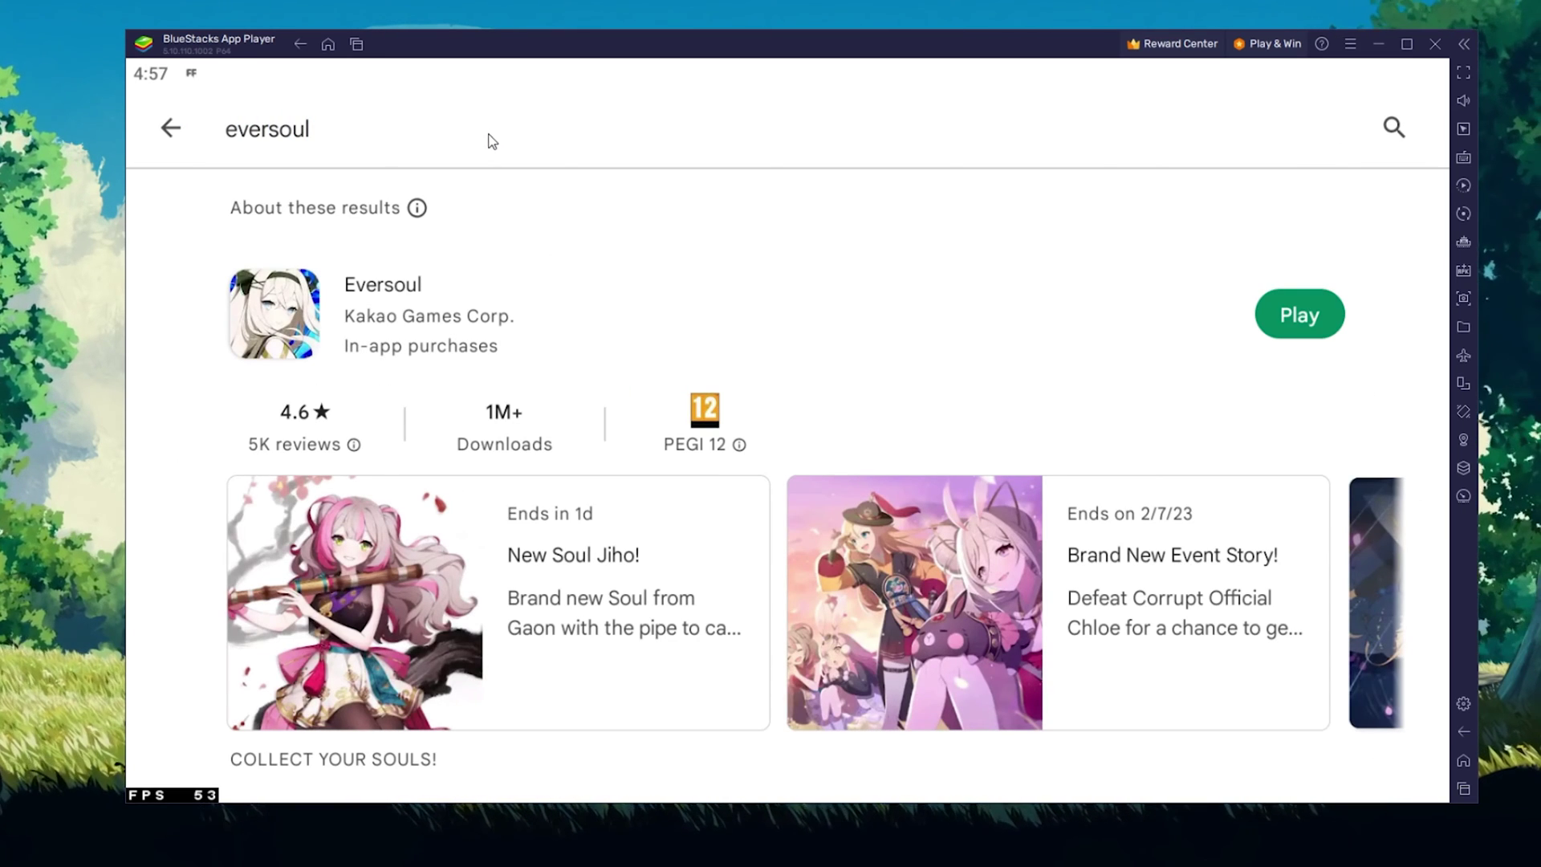
click(305, 281)
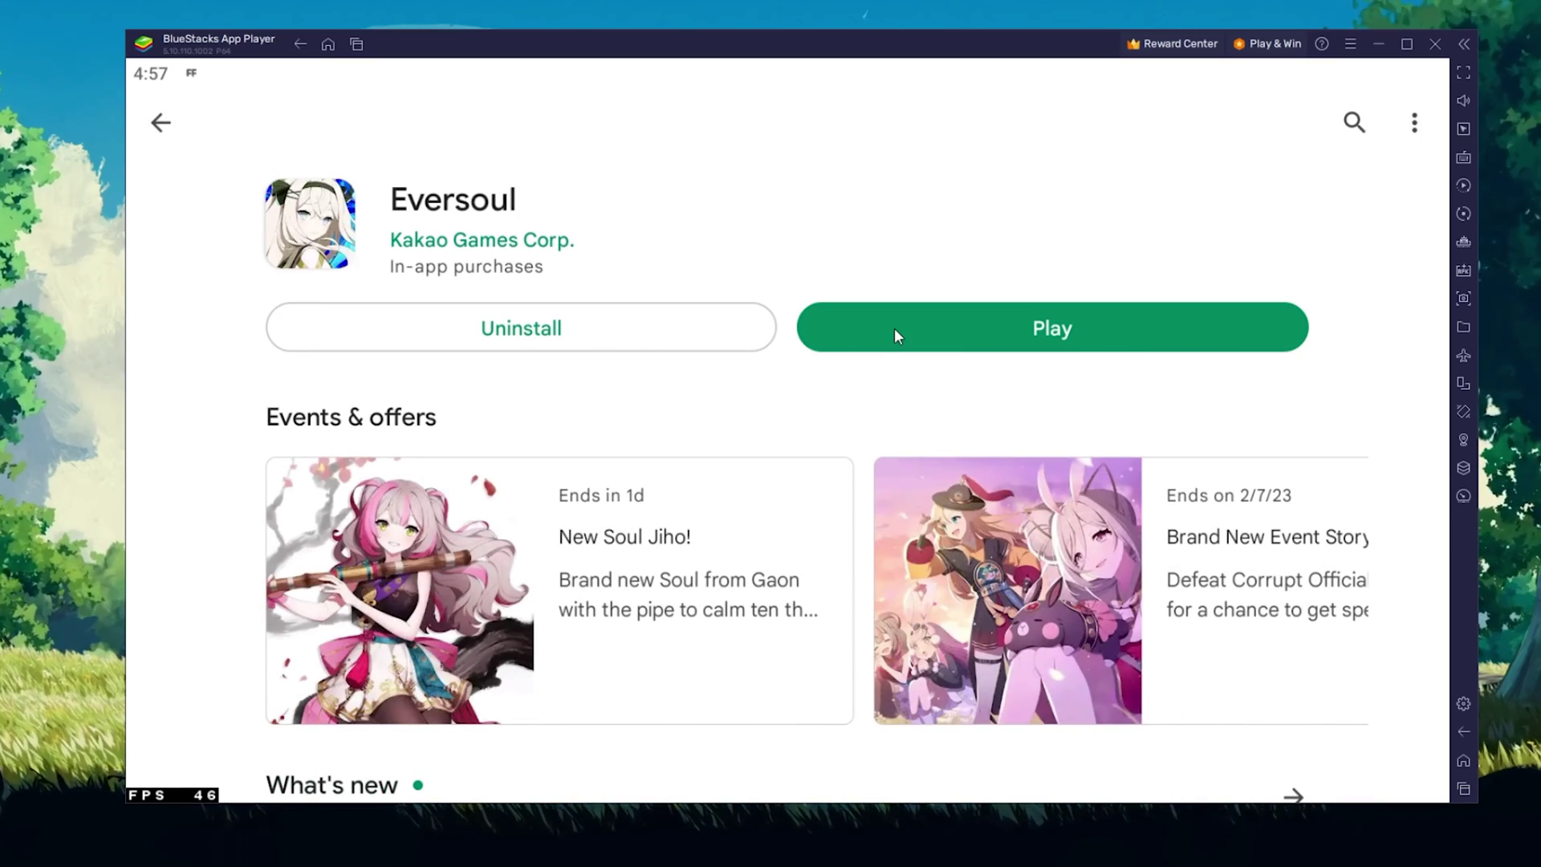
scroll(865, 261, down, 5)
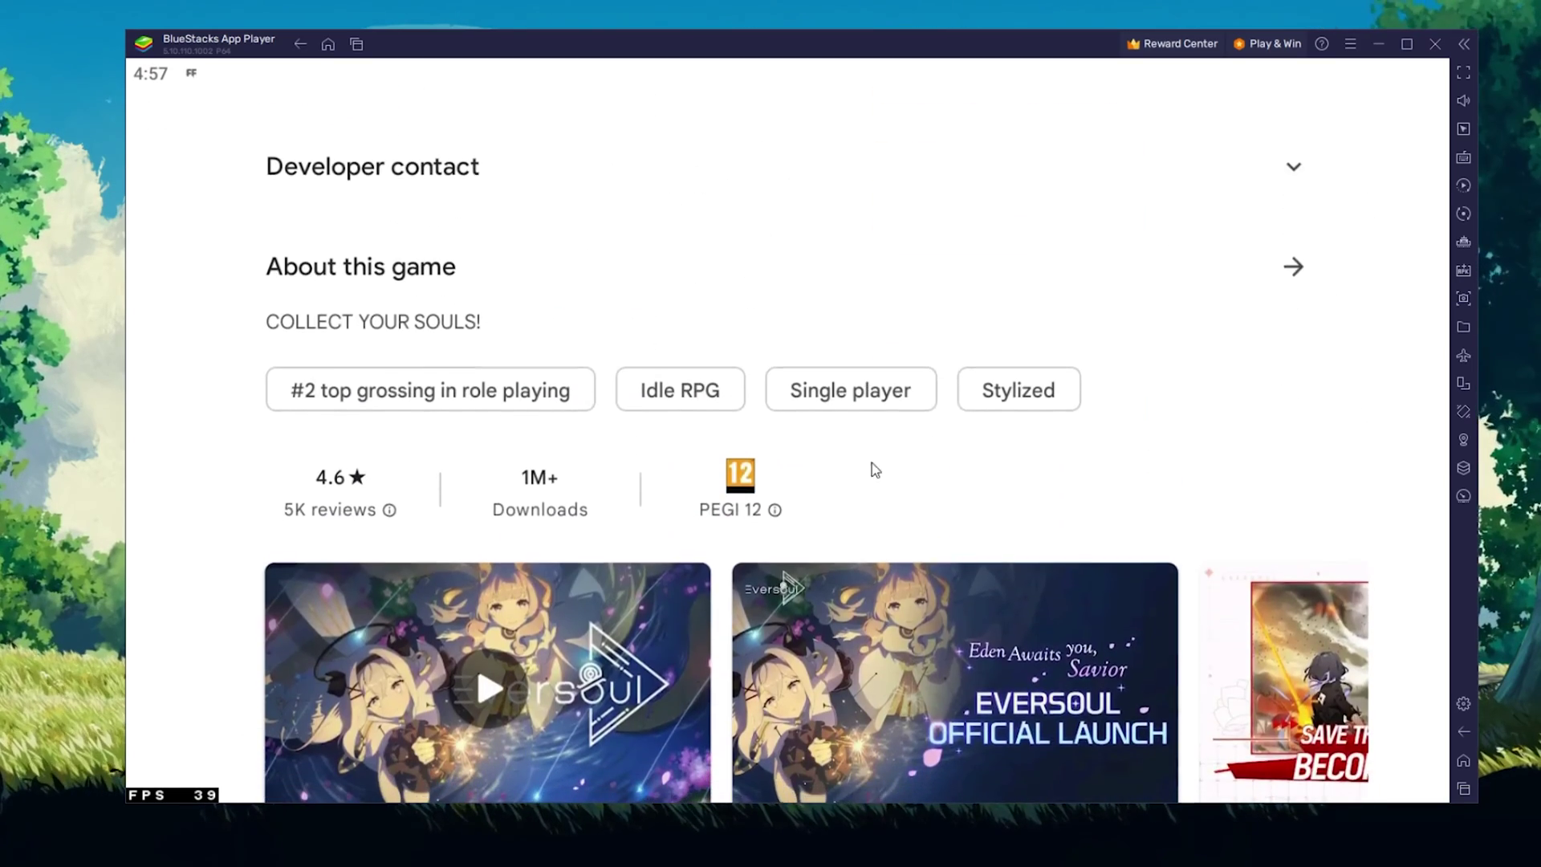
scroll(871, 468, down, 2)
scroll(561, 439, right, 5)
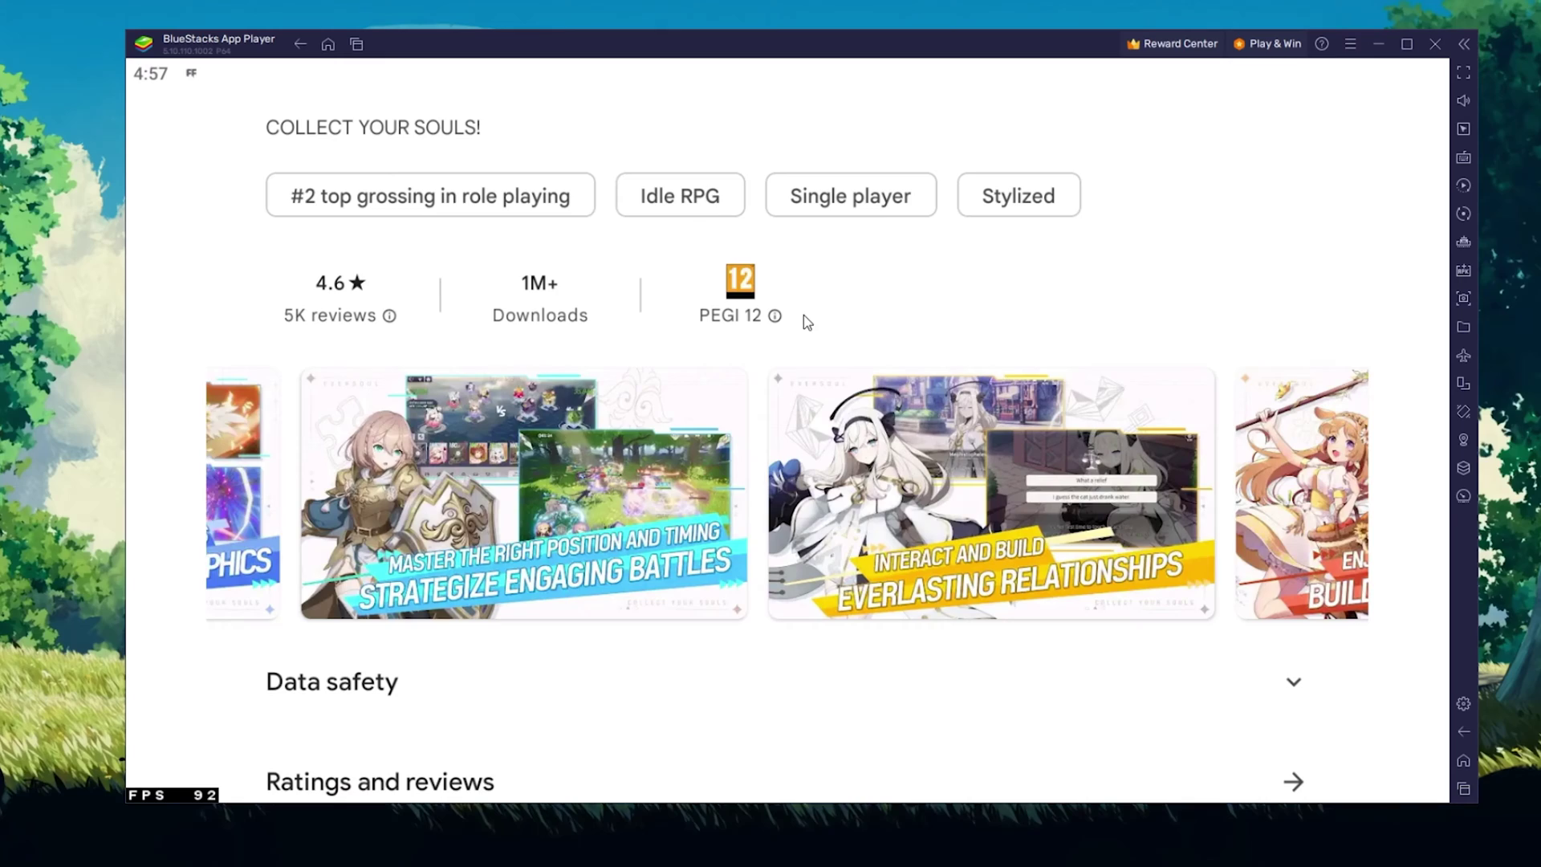
scroll(804, 661, up, 3)
scroll(805, 661, up, 5)
scroll(864, 392, up, 2)
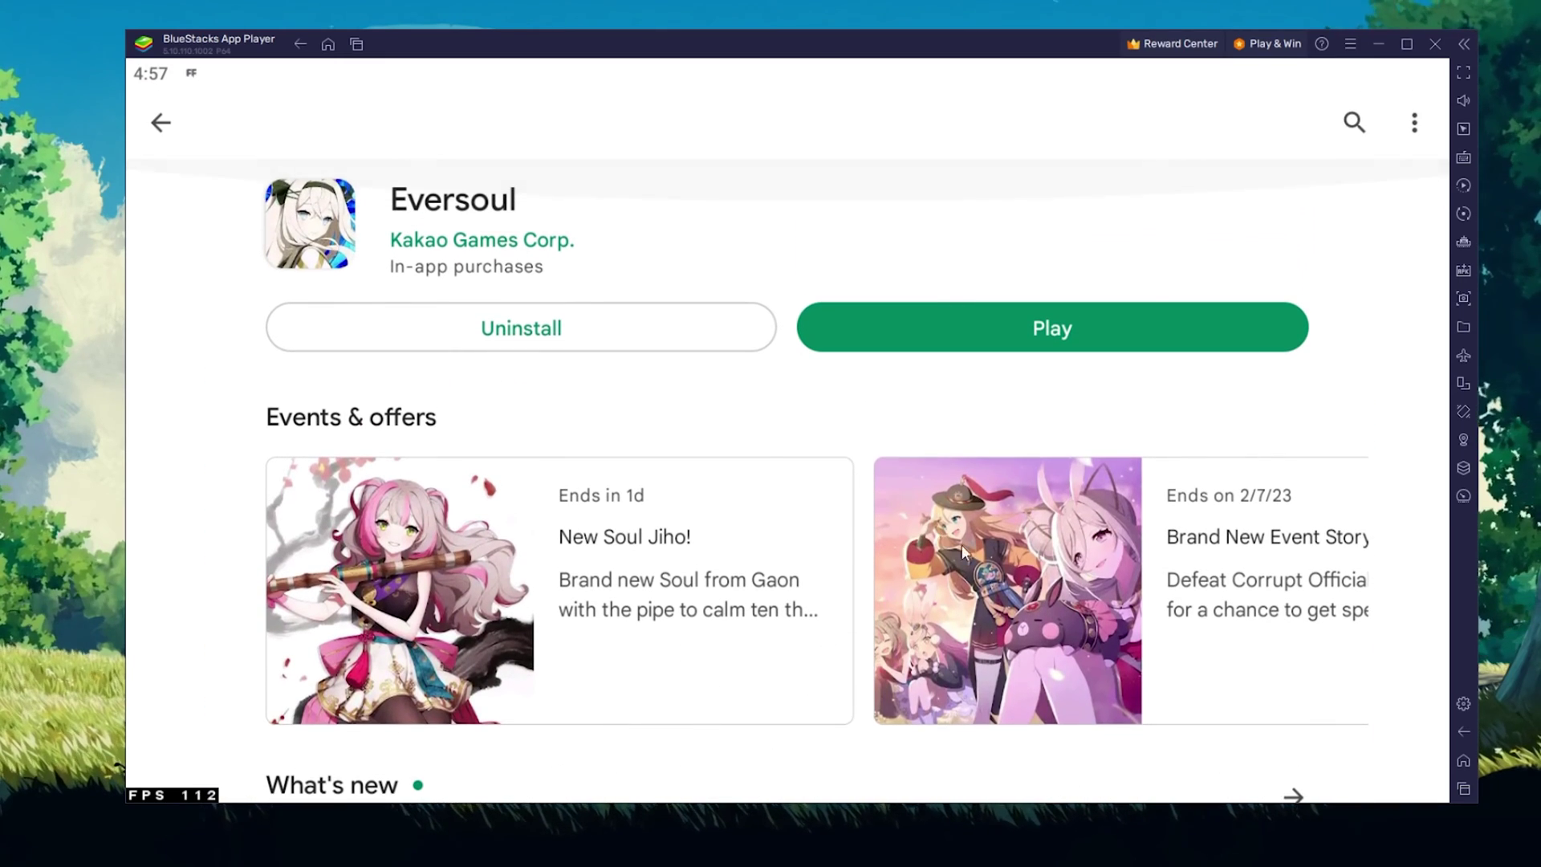
click(1463, 761)
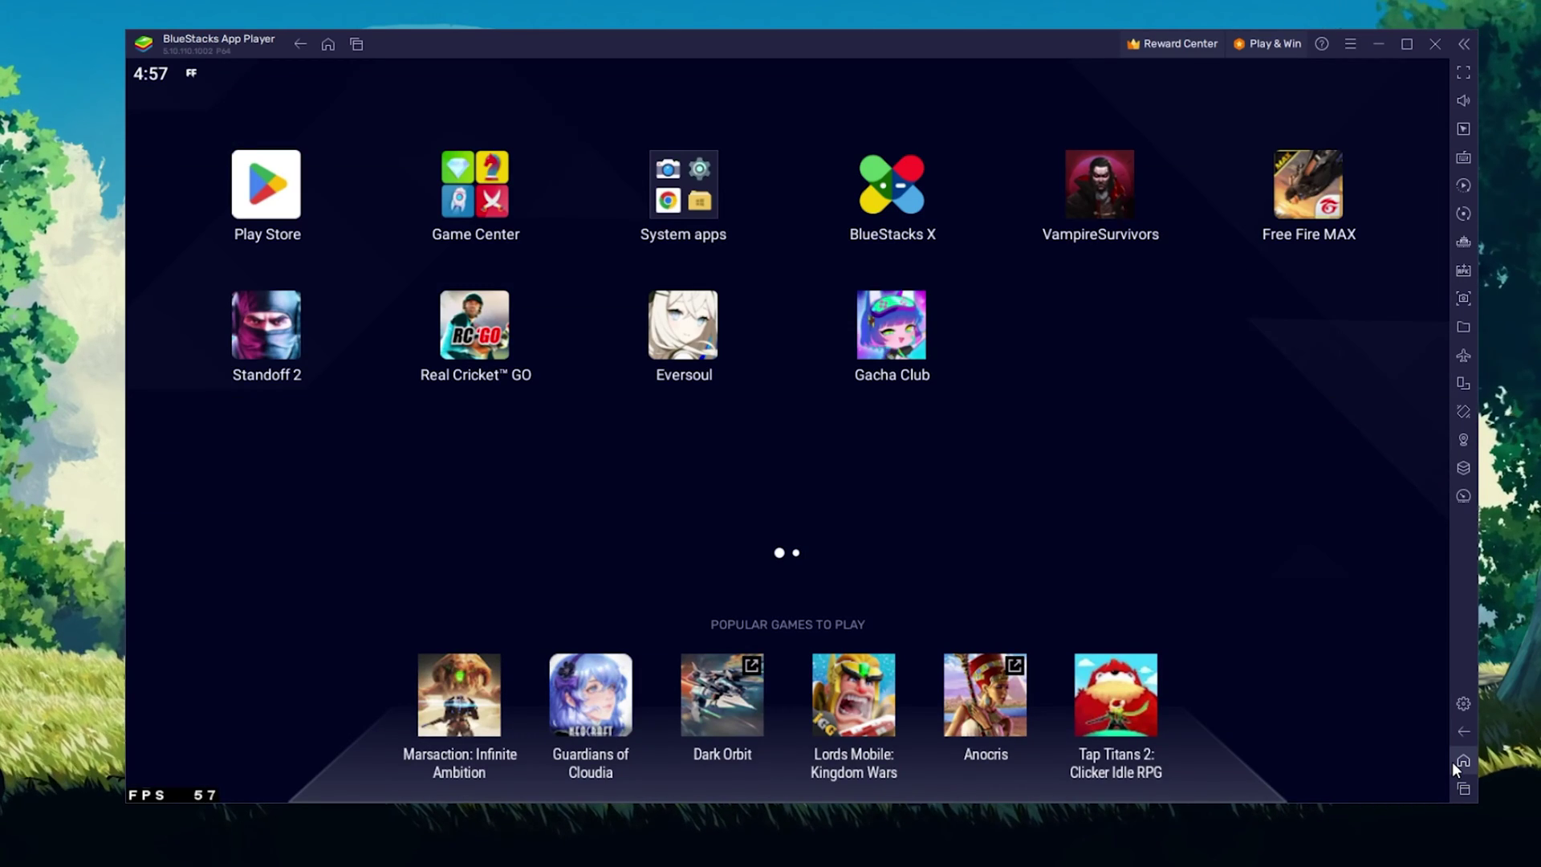
In BlueStacks Settings, keep CPU at High (4 Cores) and memory at High (4 GB)
click(1462, 705)
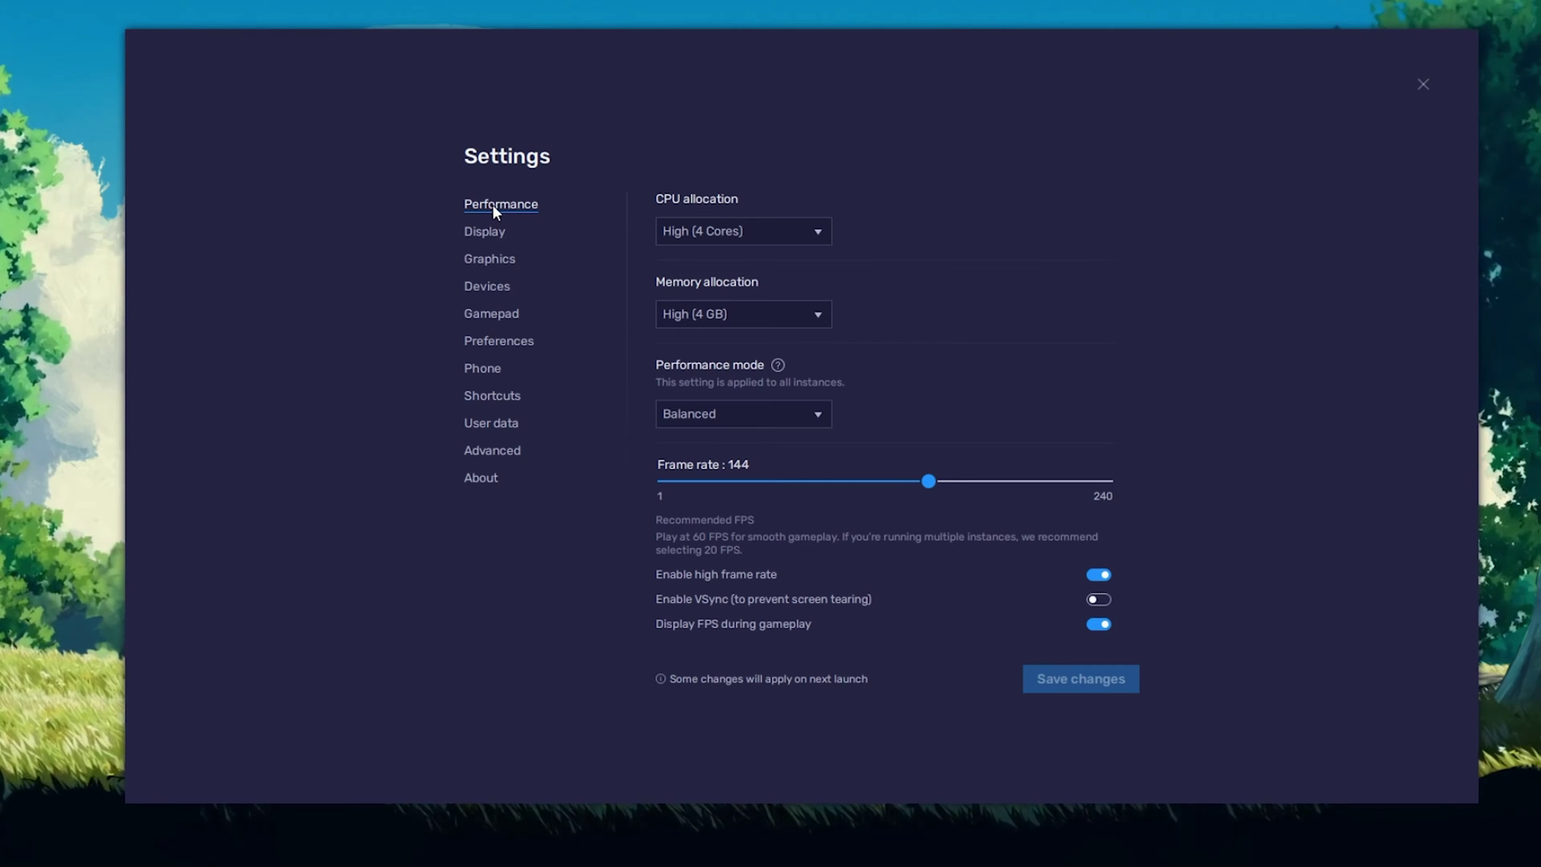
click(821, 233)
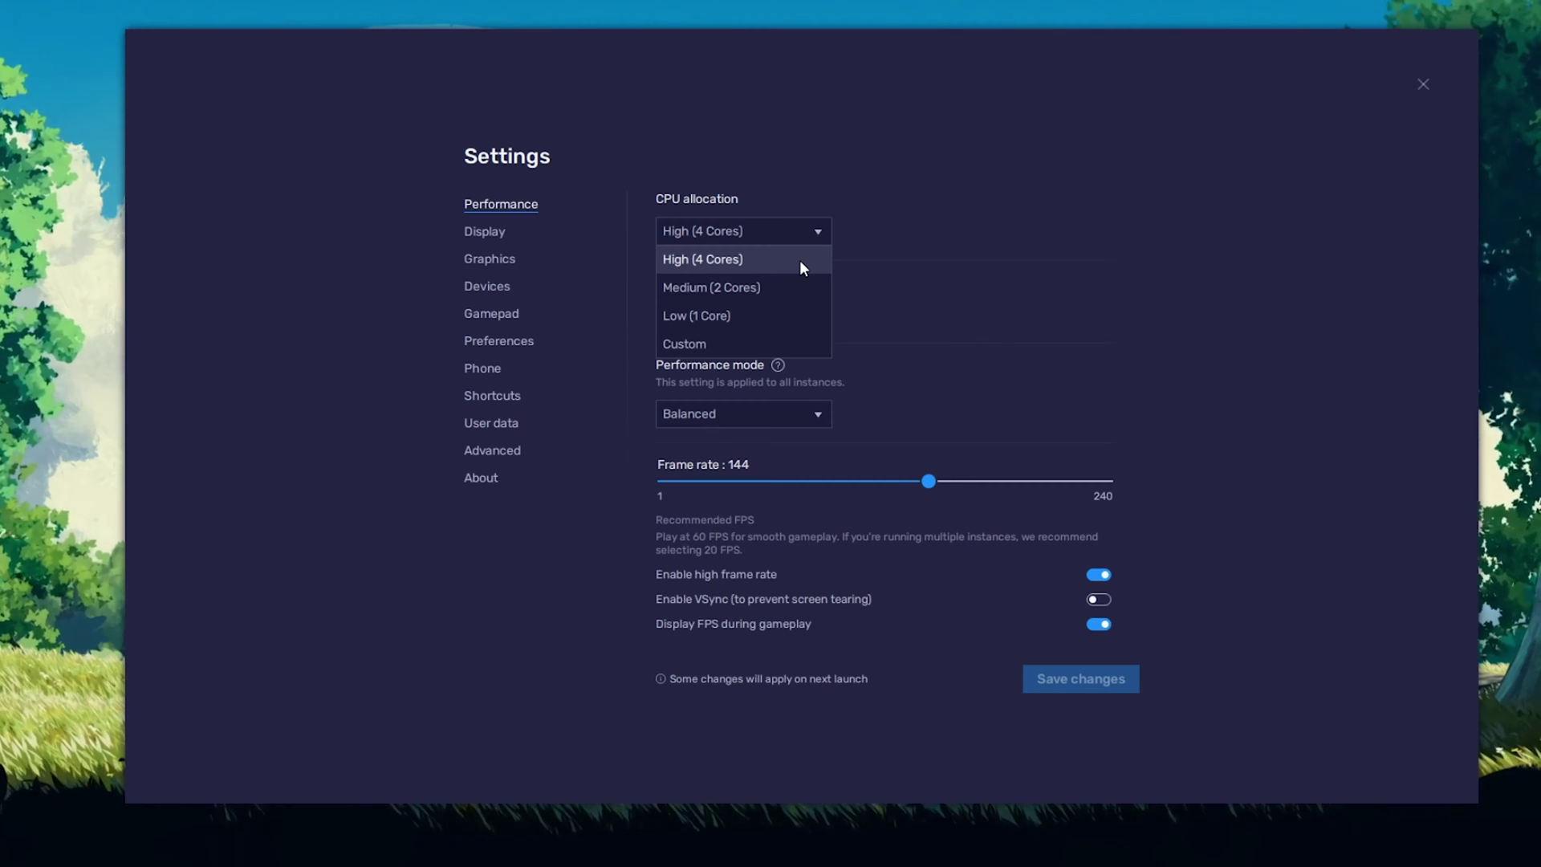
click(826, 235)
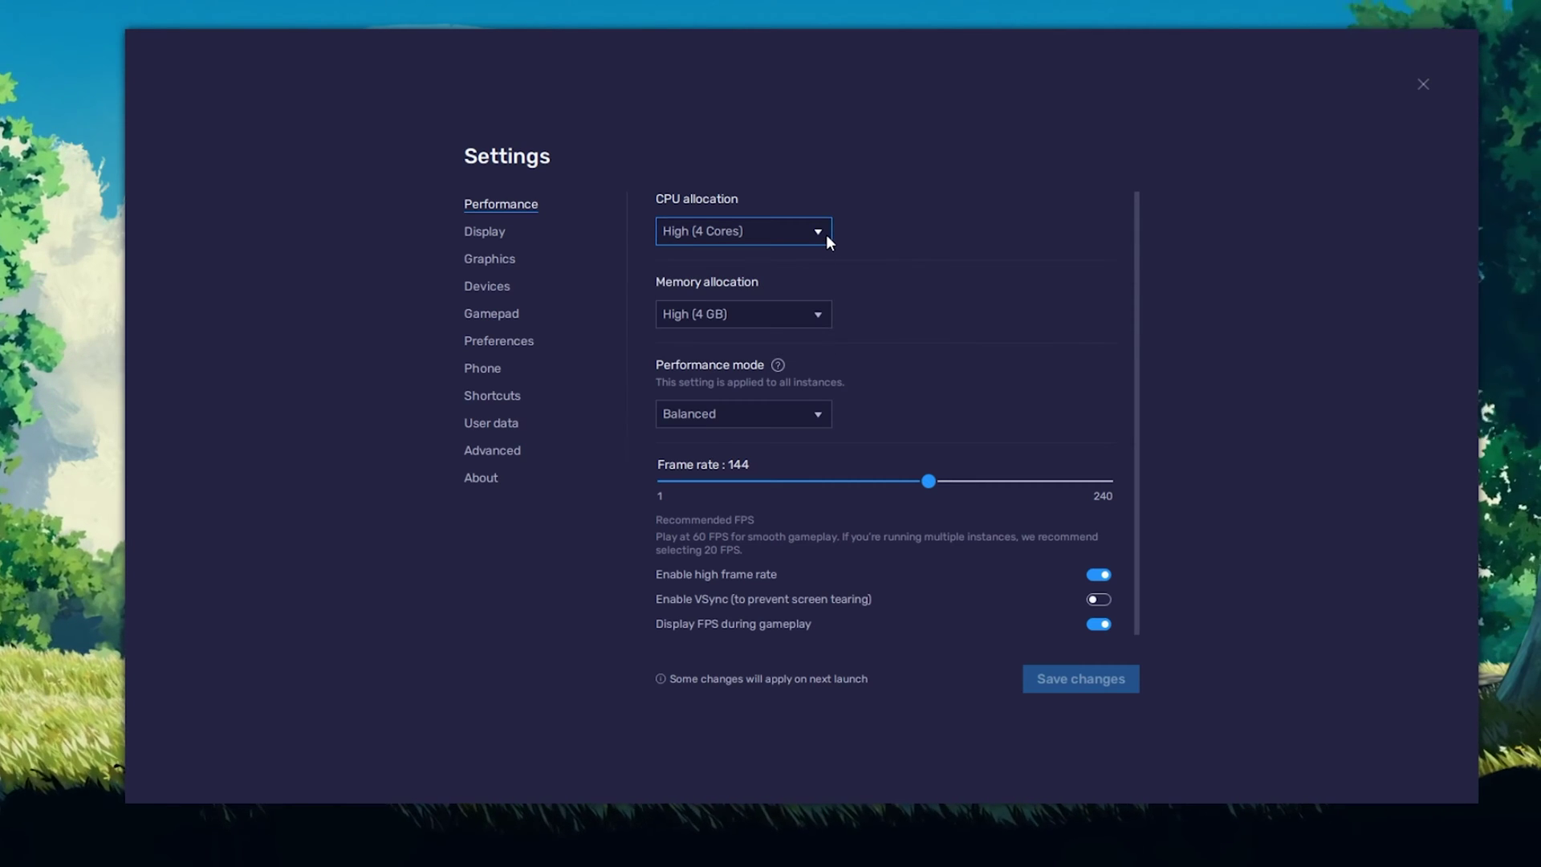
click(818, 316)
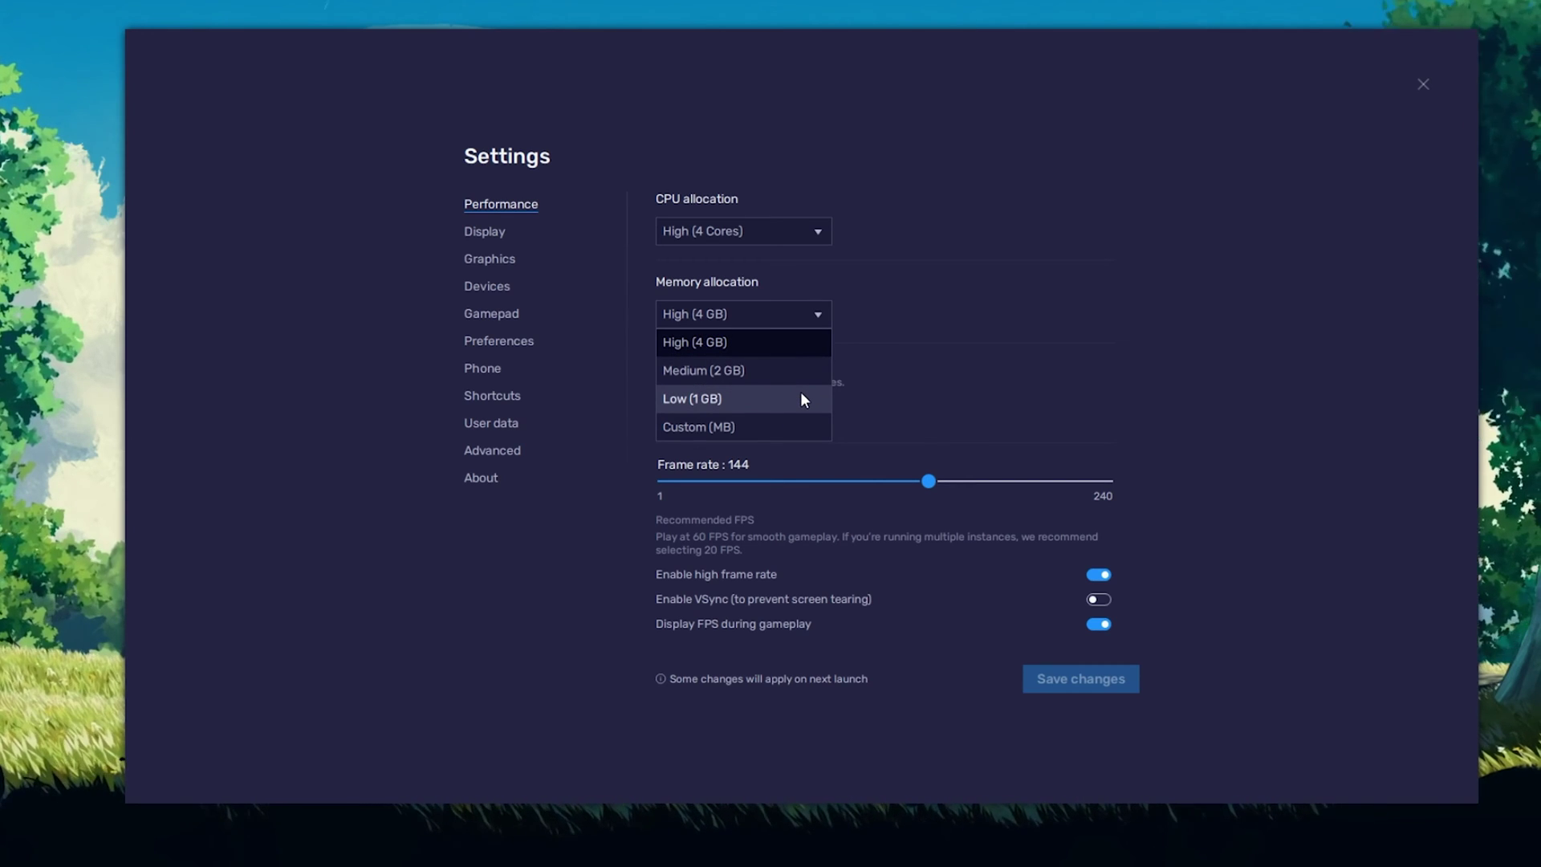
click(874, 326)
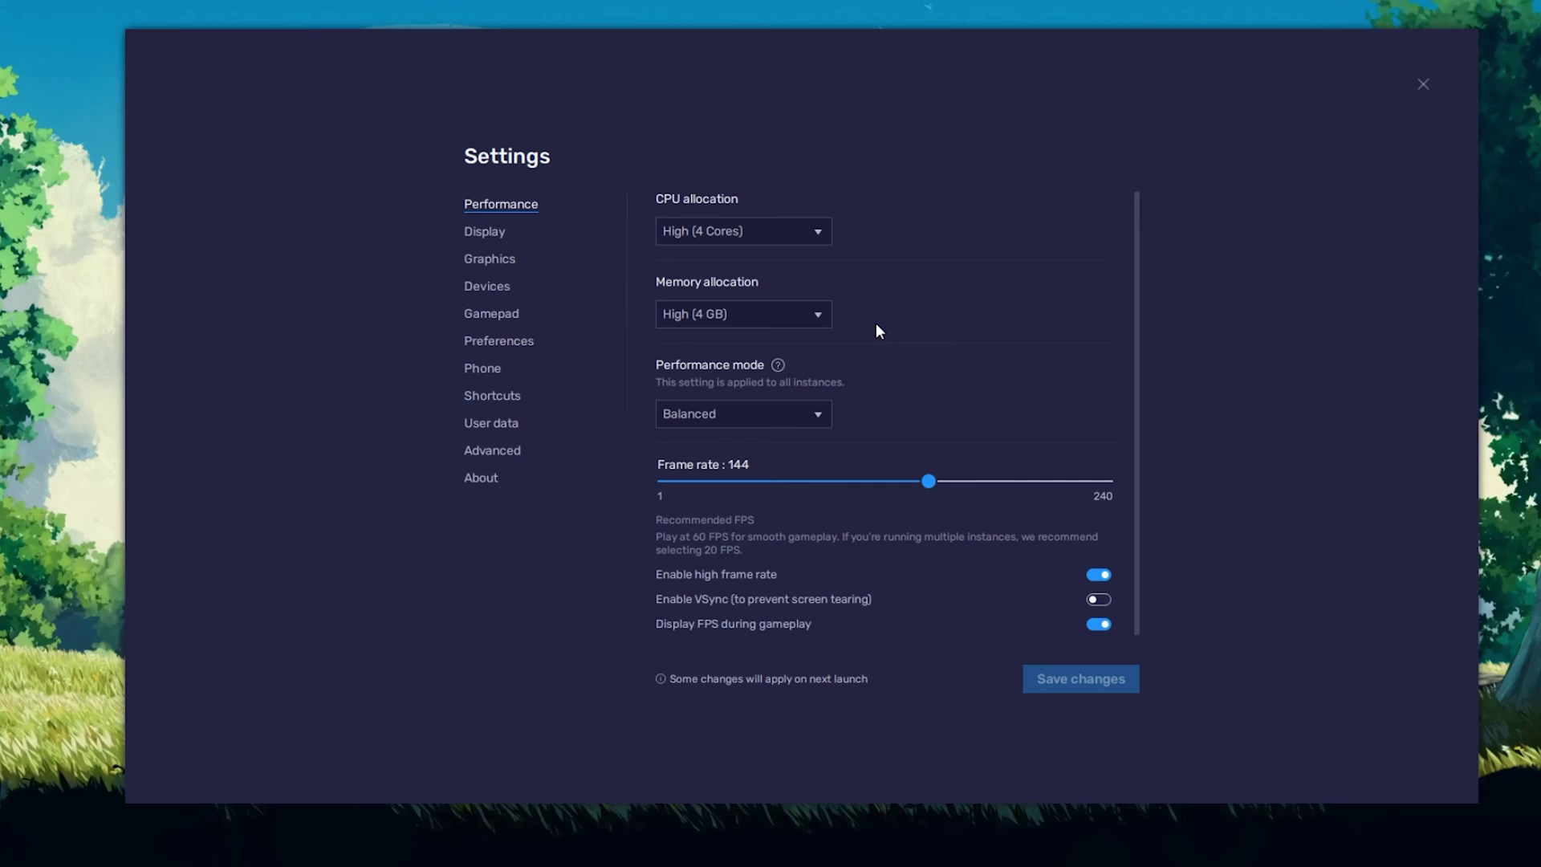
click(827, 415)
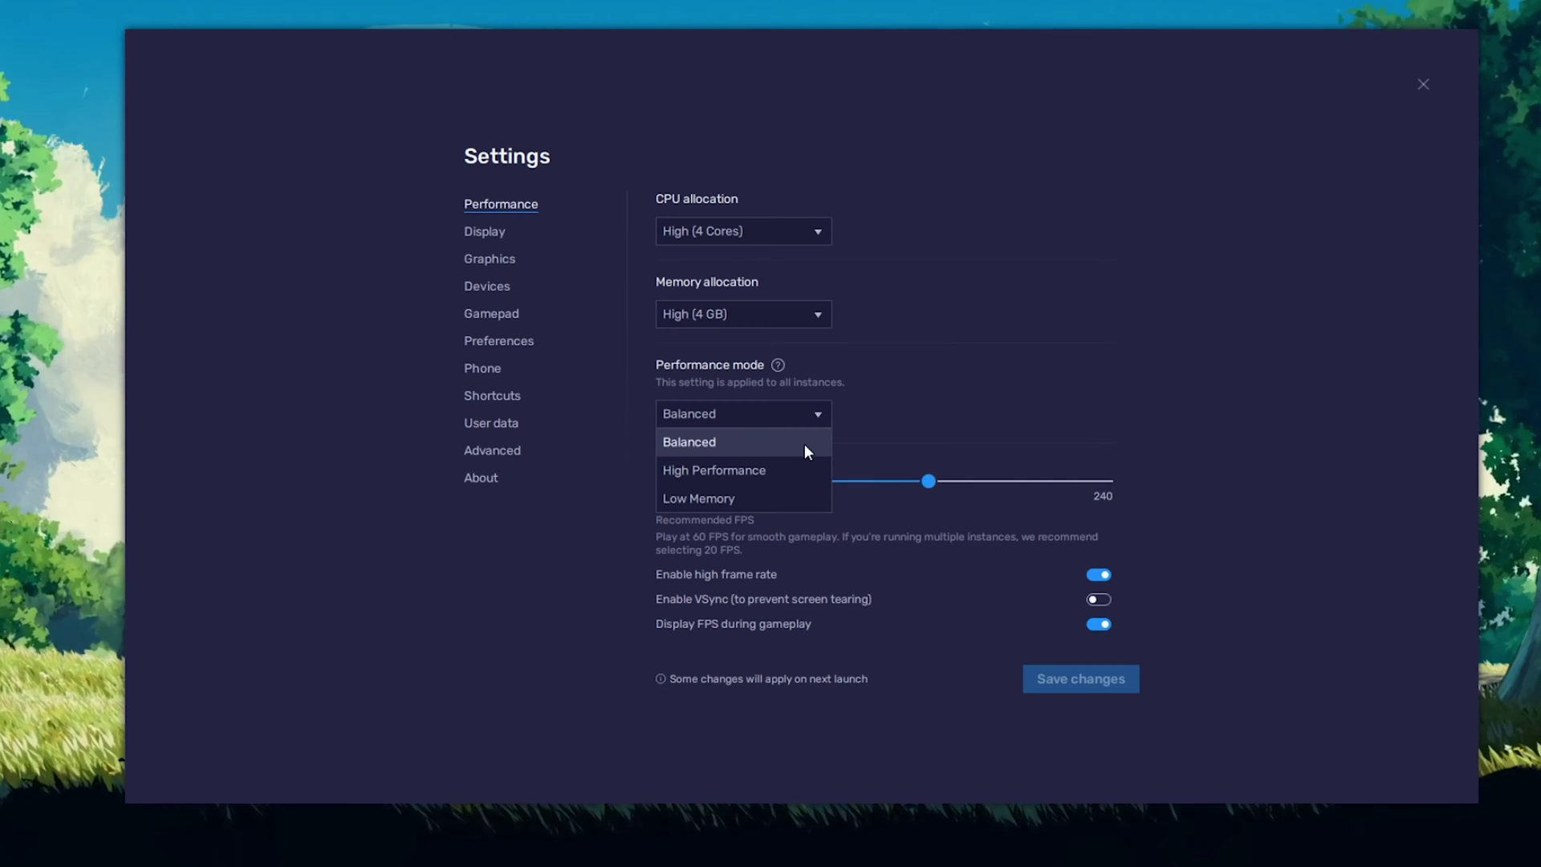
click(841, 414)
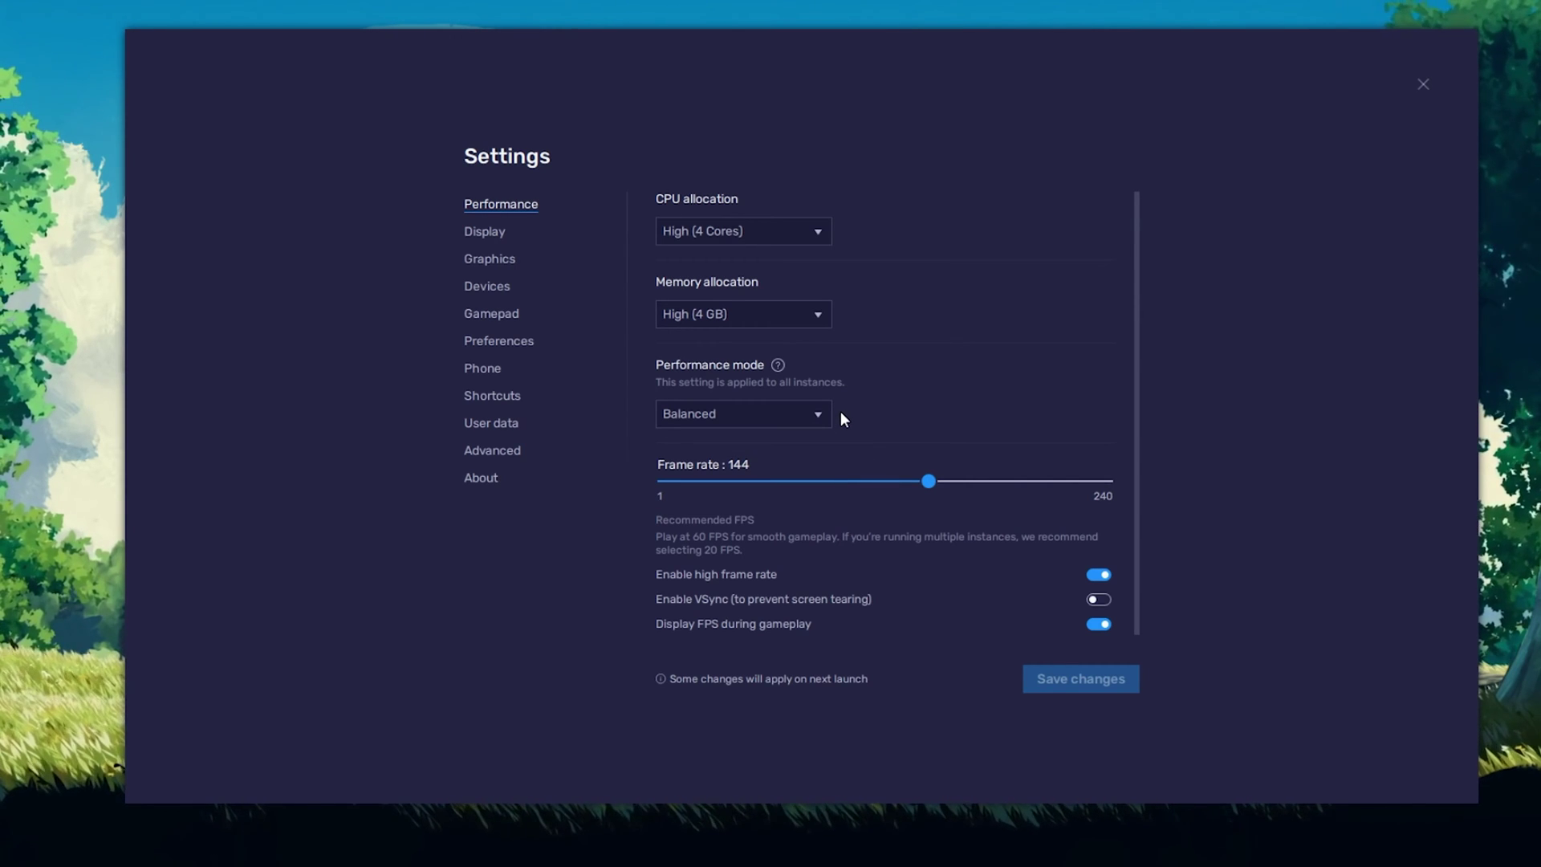
click(1097, 574)
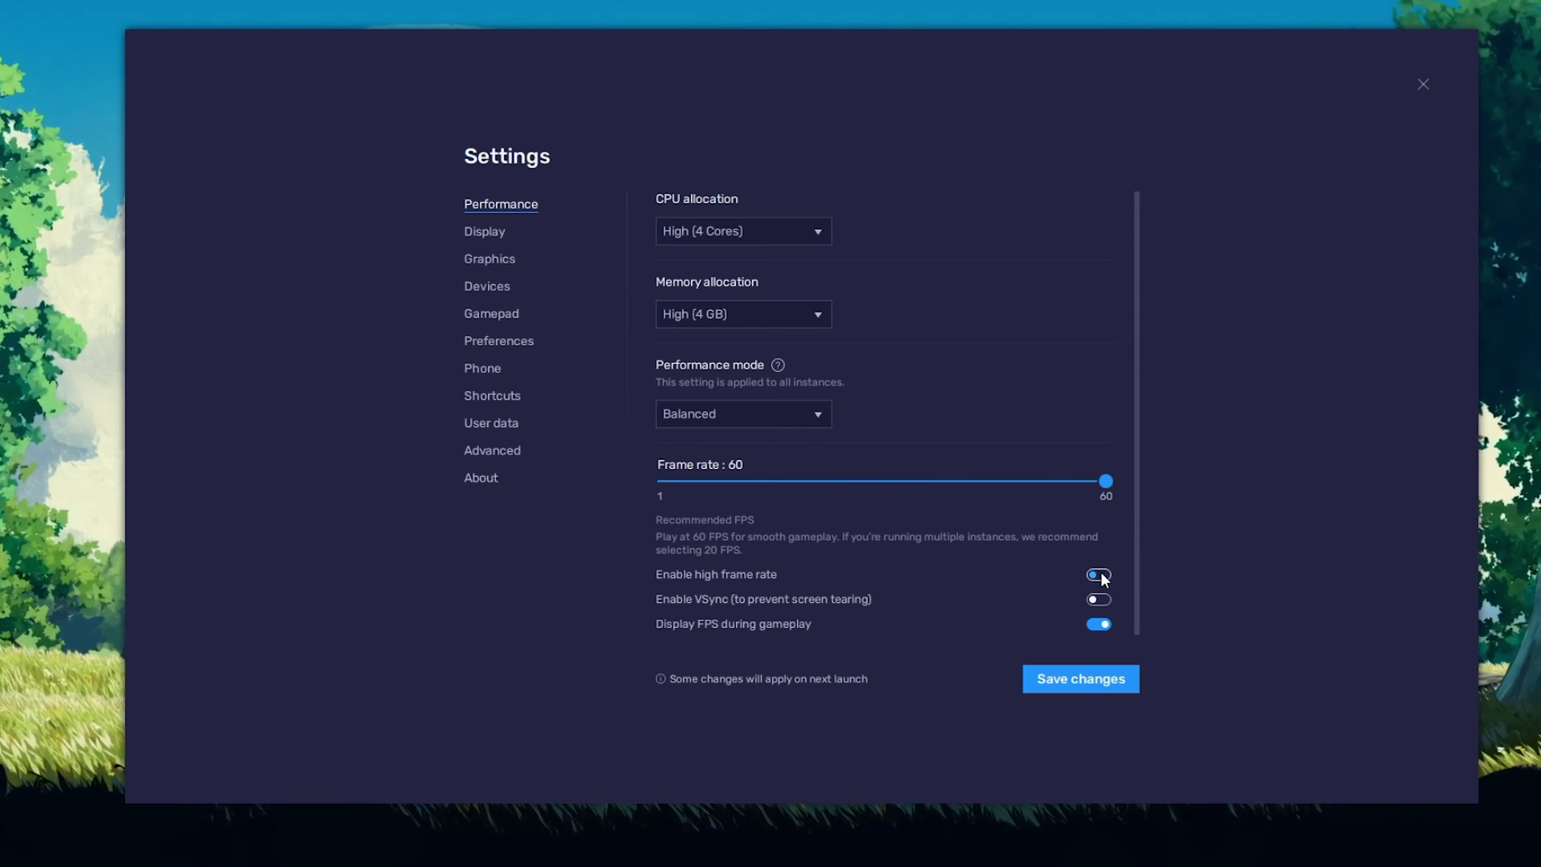
click(1098, 576)
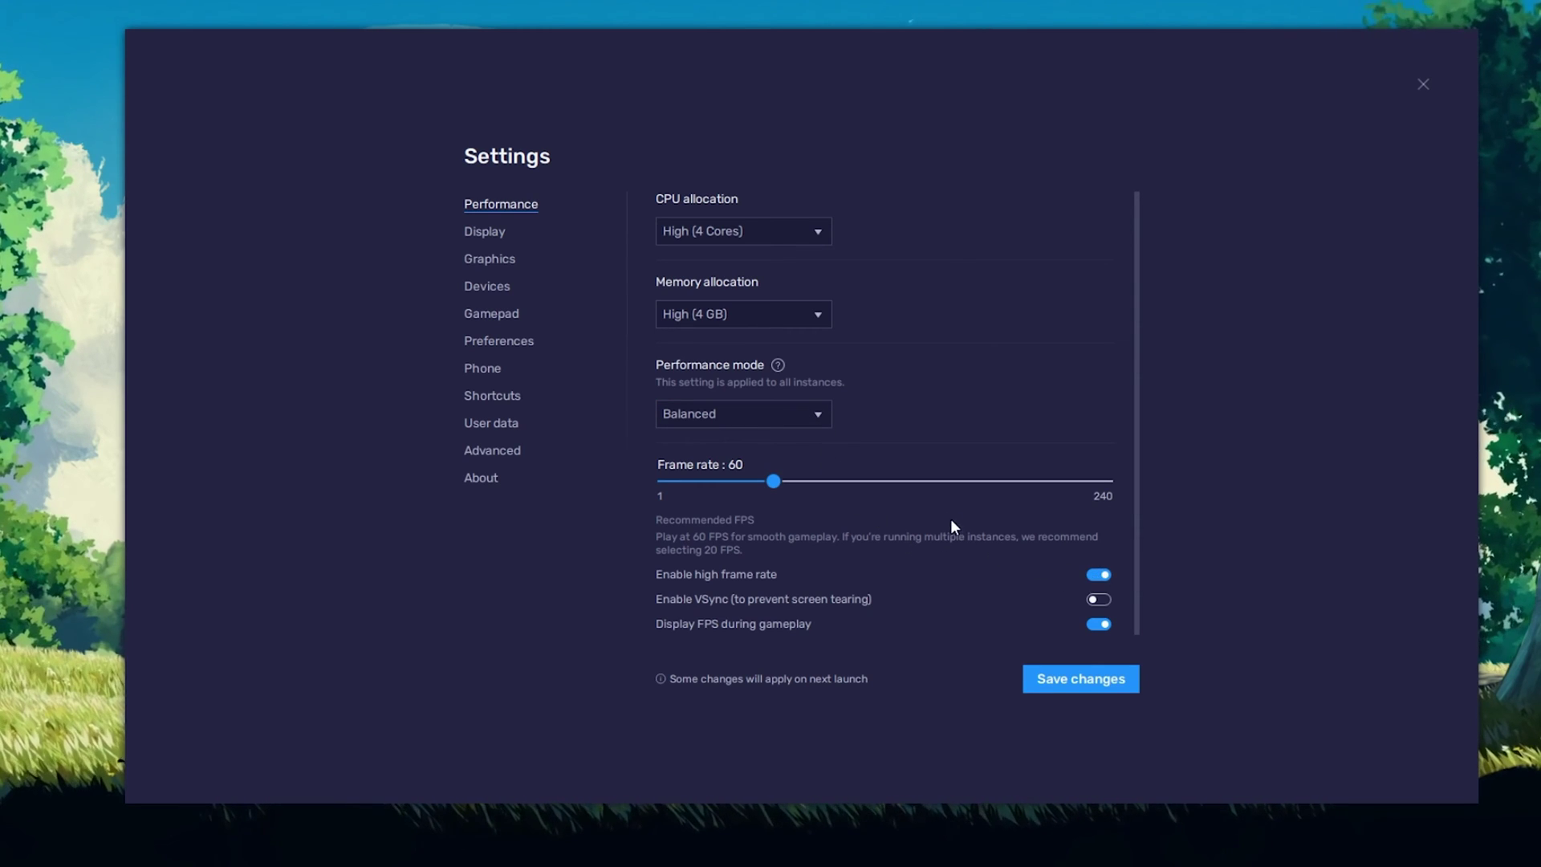
click(926, 482)
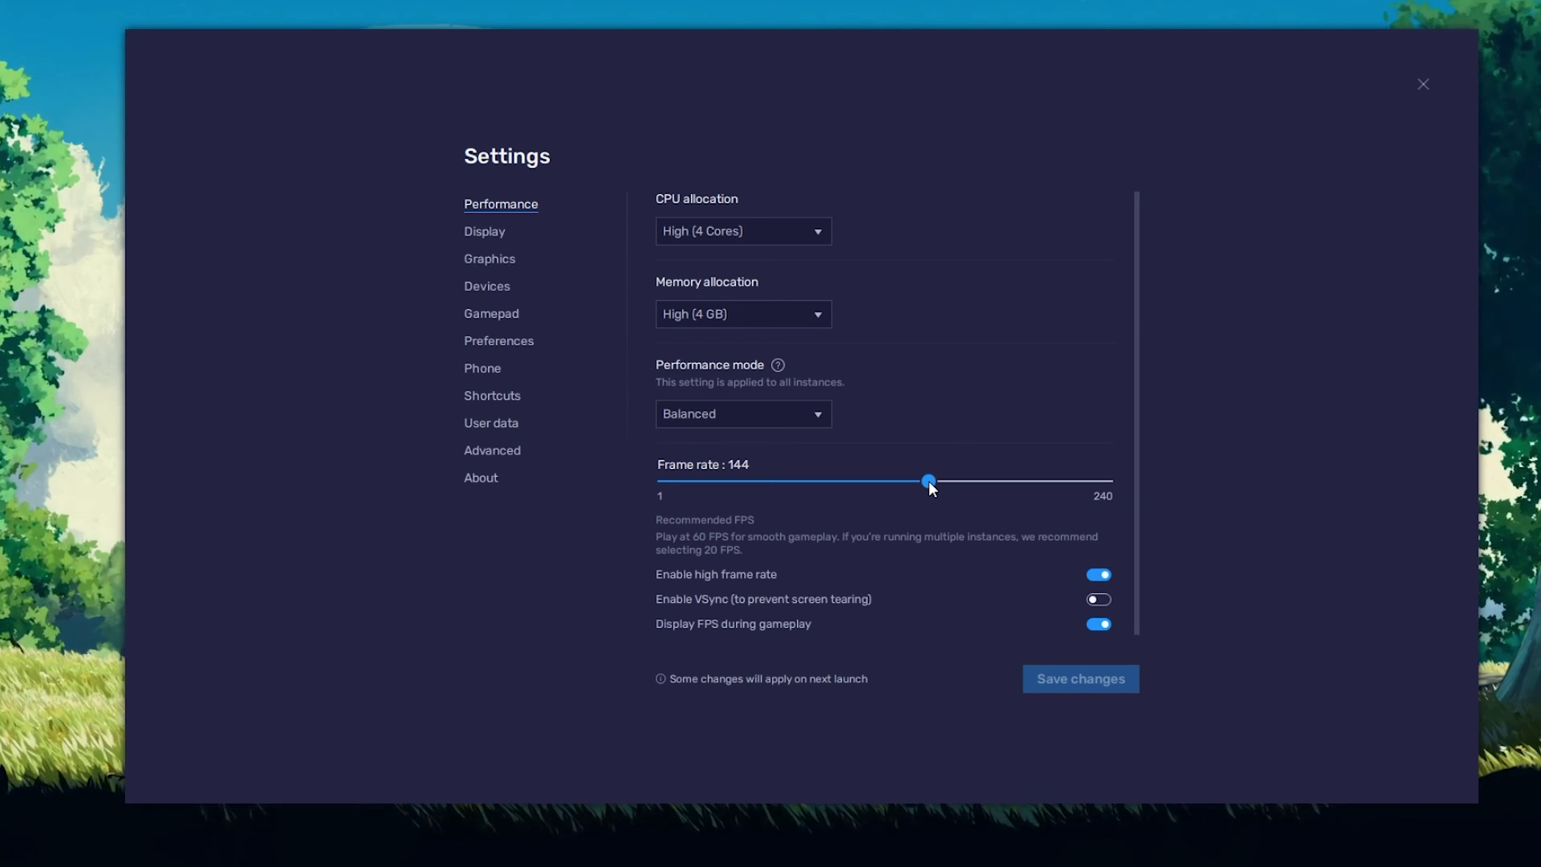
Go from the desktop menu through Display settings to the Advanced display page
right_click(101, 424)
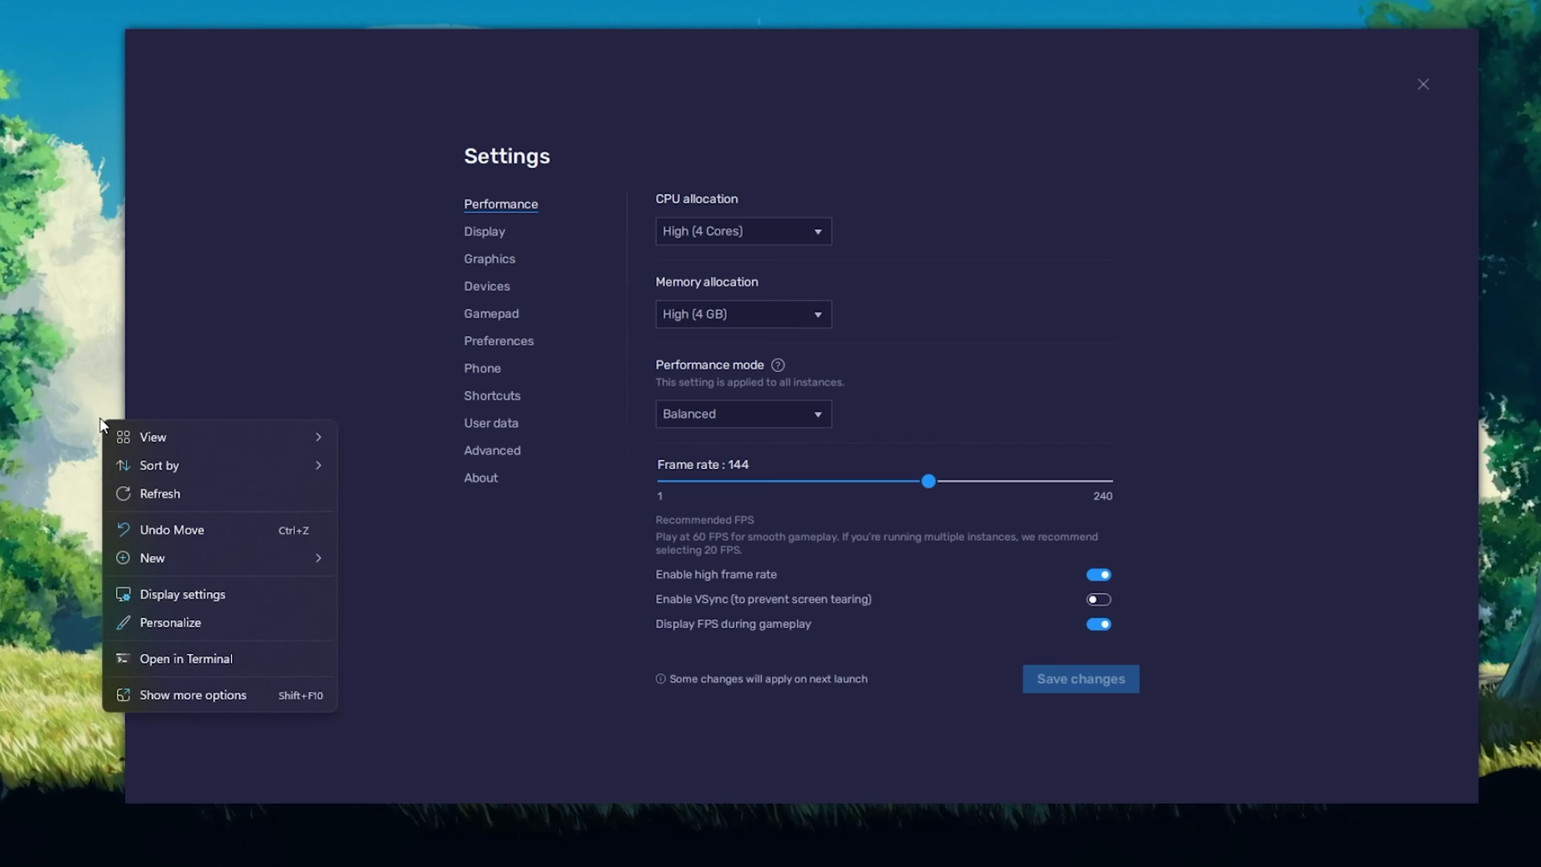
click(280, 594)
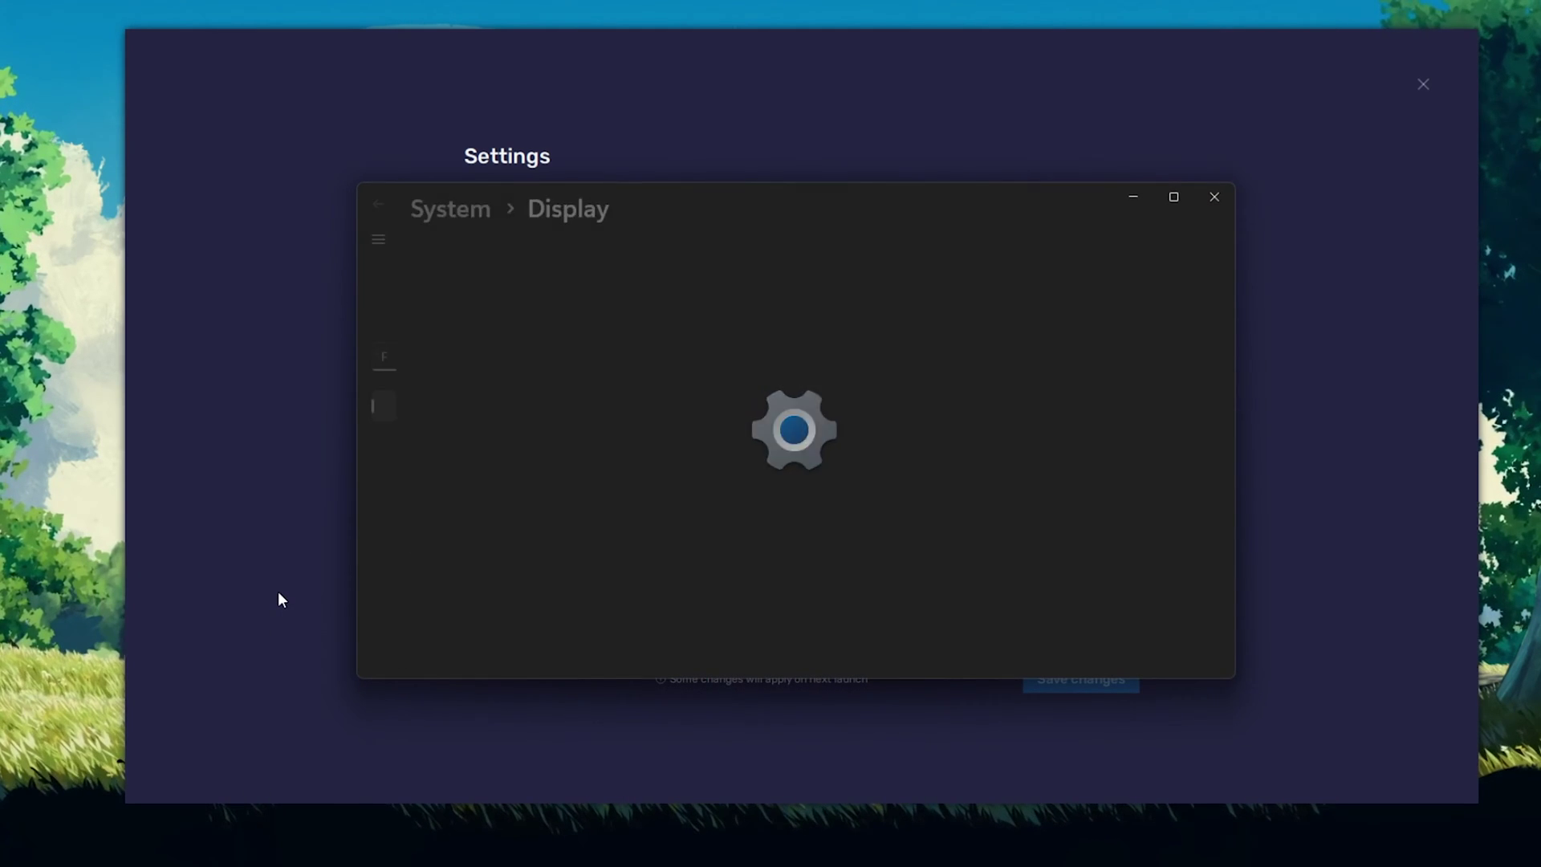
mouse_move(1229, 361)
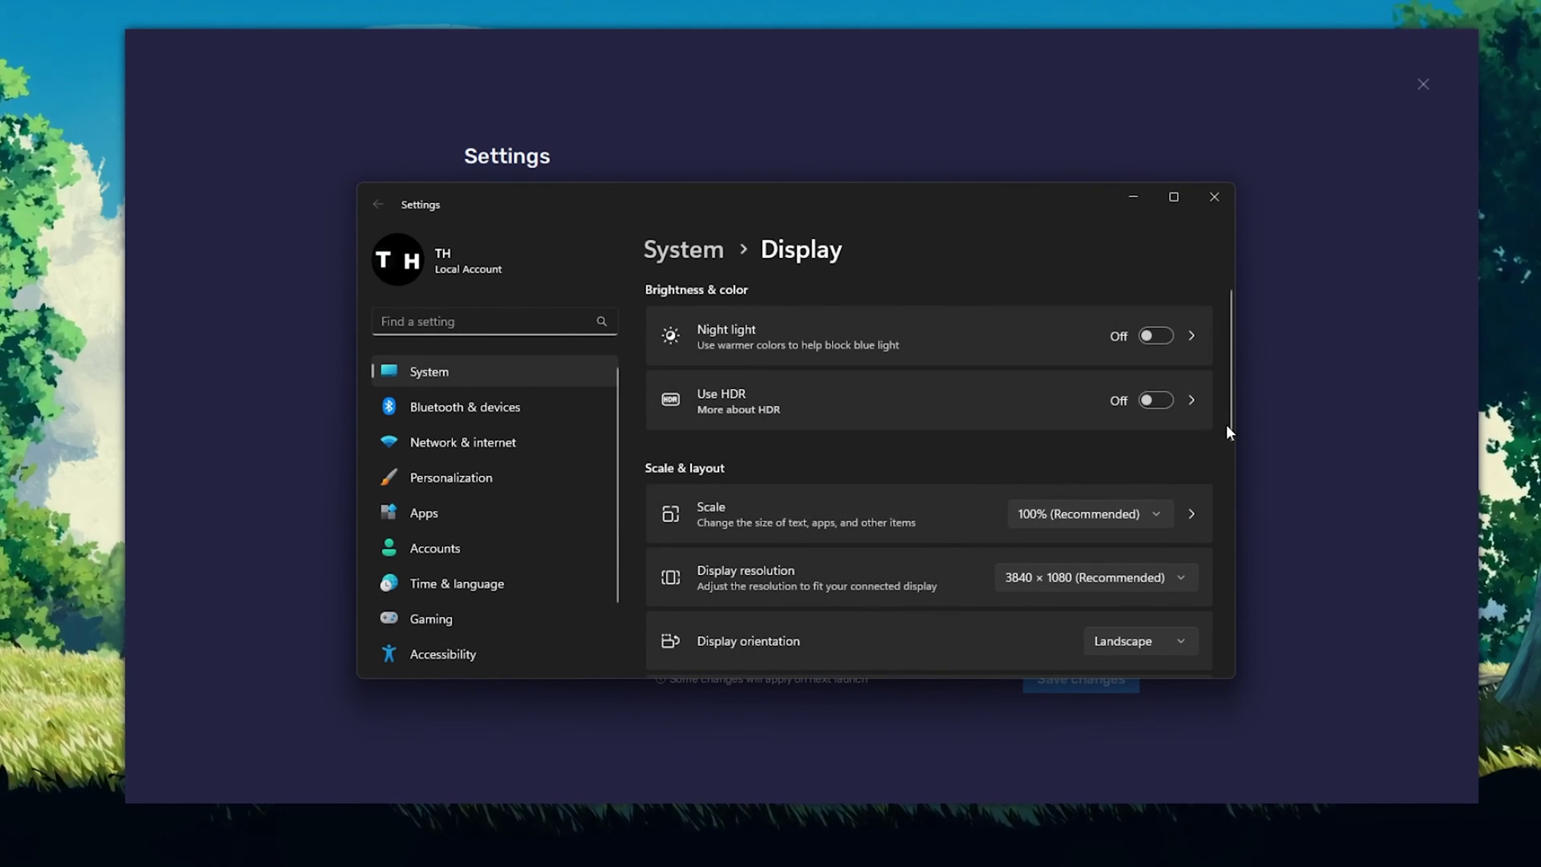
drag(1228, 425, 1196, 605)
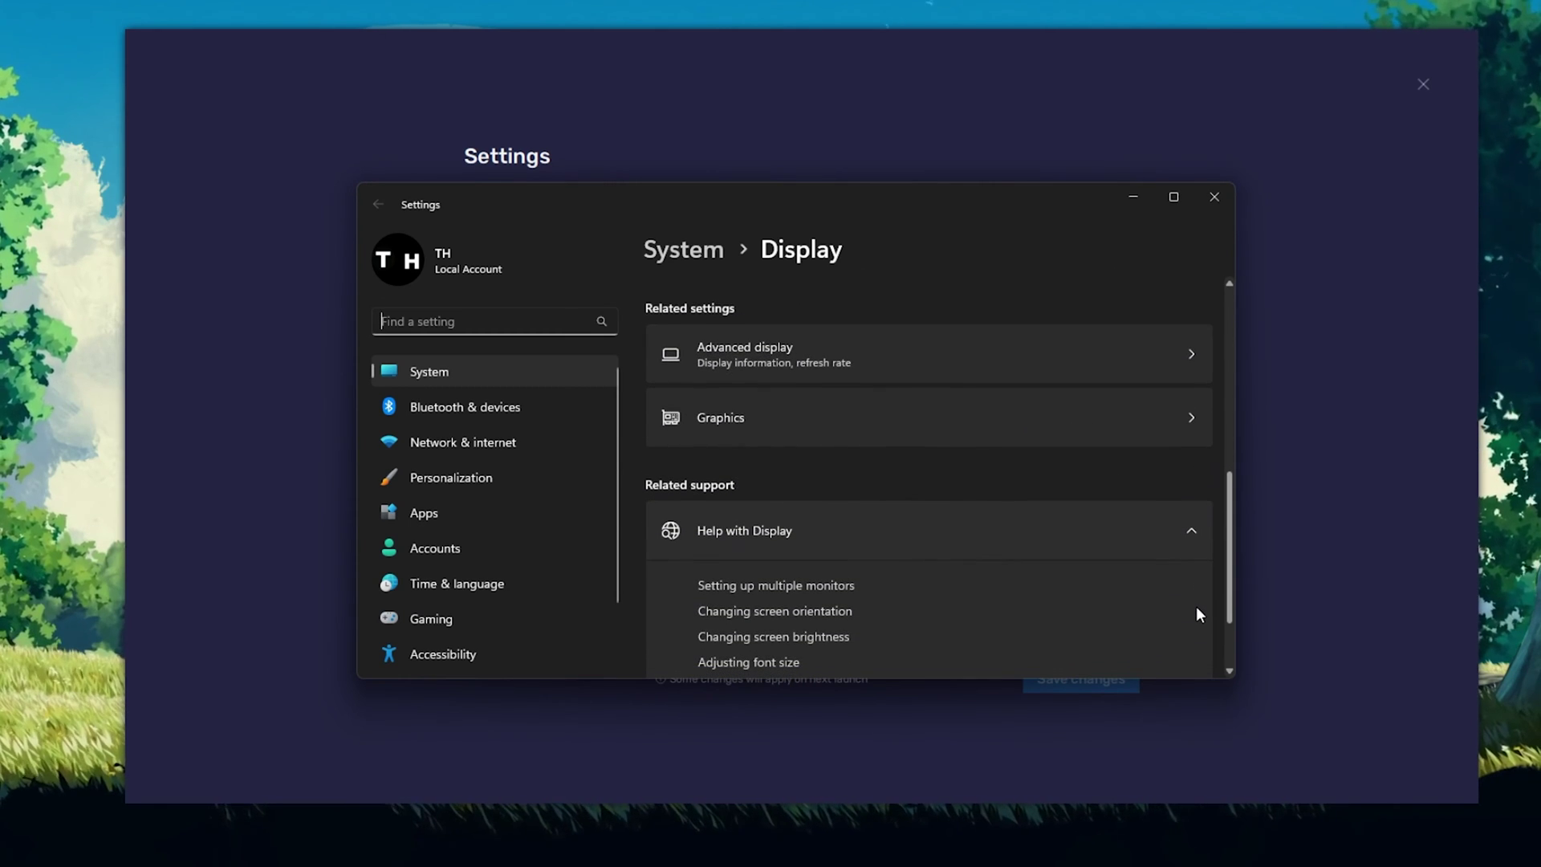
click(1021, 376)
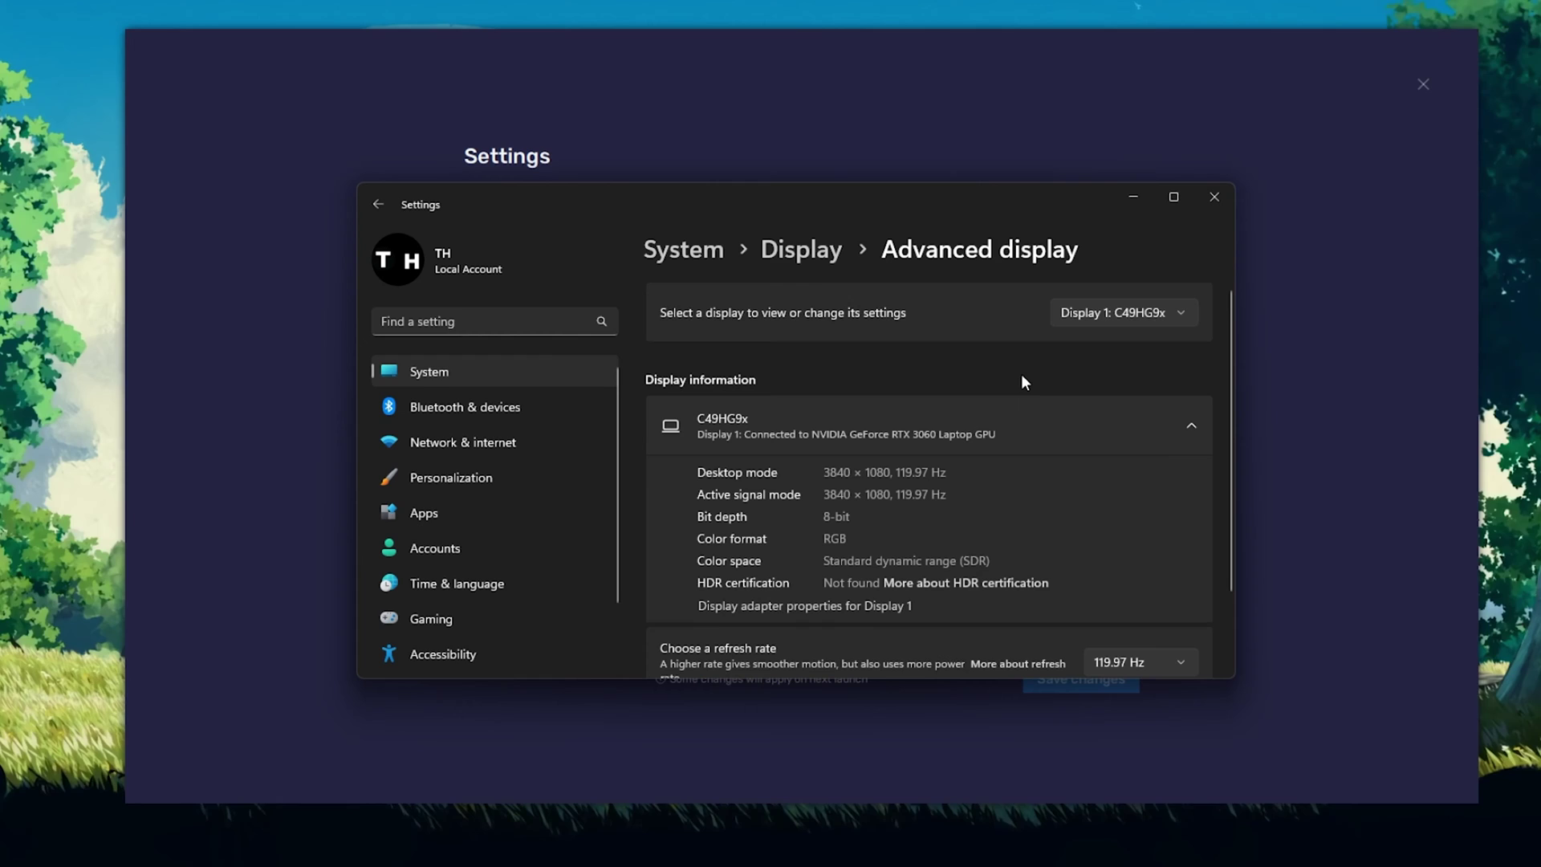
scroll(1209, 482, down, 2)
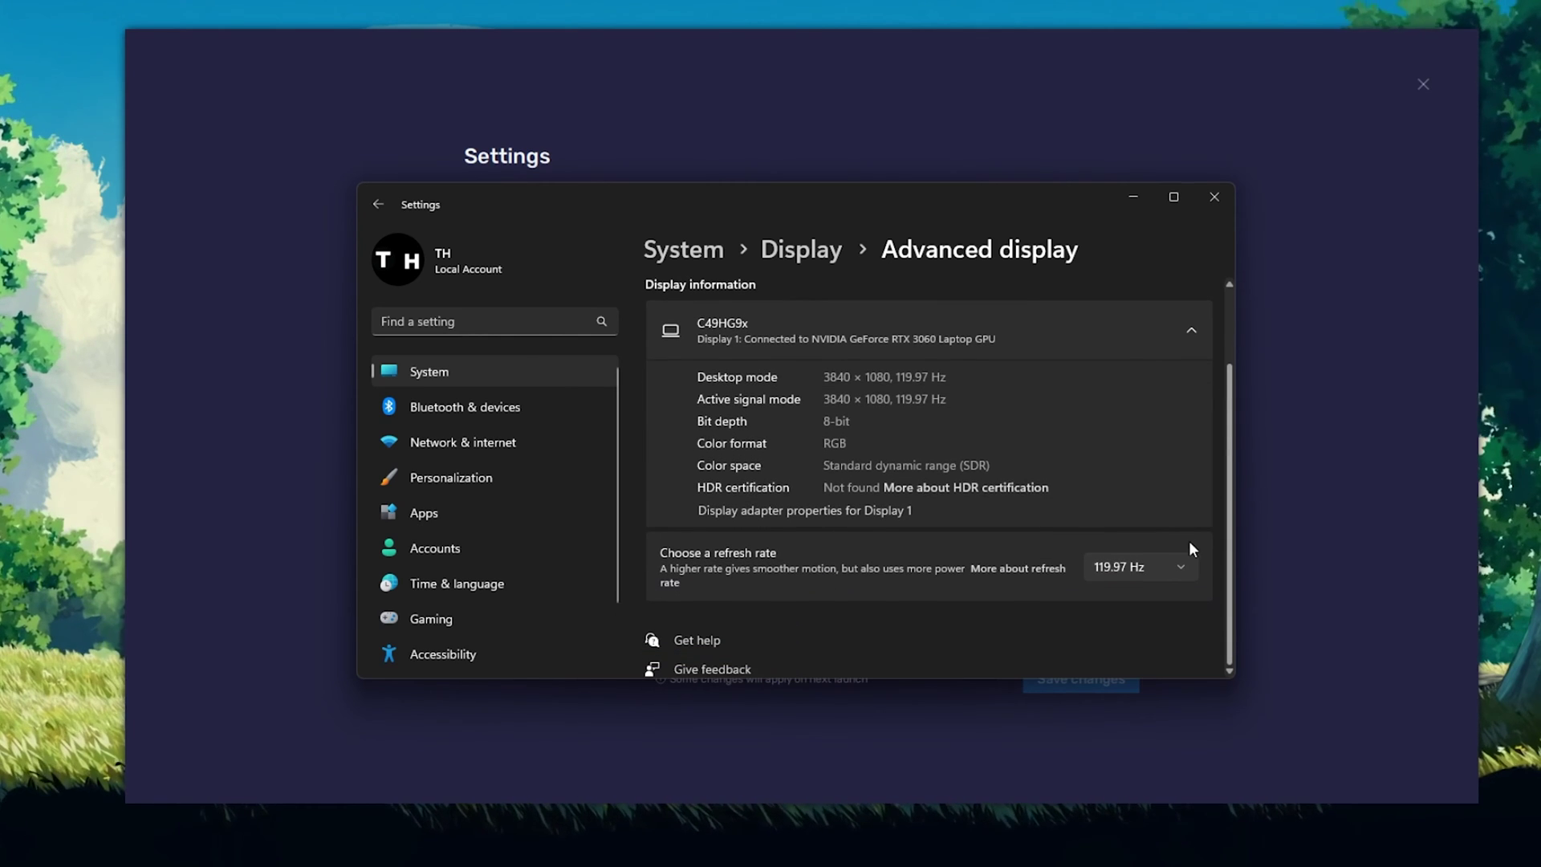
Keep the monitor refresh rate at 119.97 Hz and close Windows Settings
click(1181, 567)
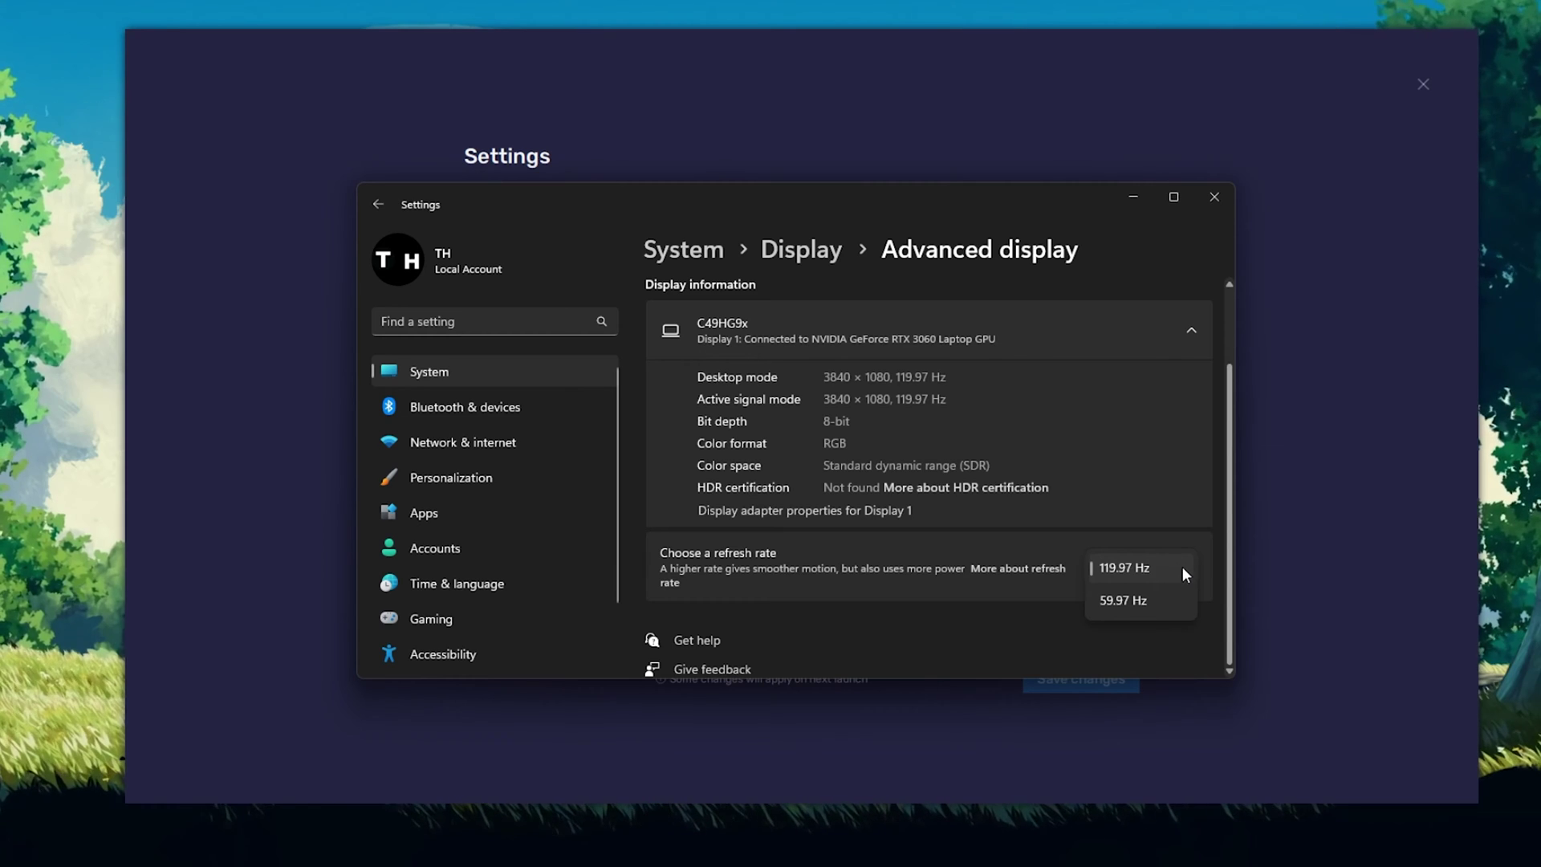
click(1219, 563)
click(1228, 195)
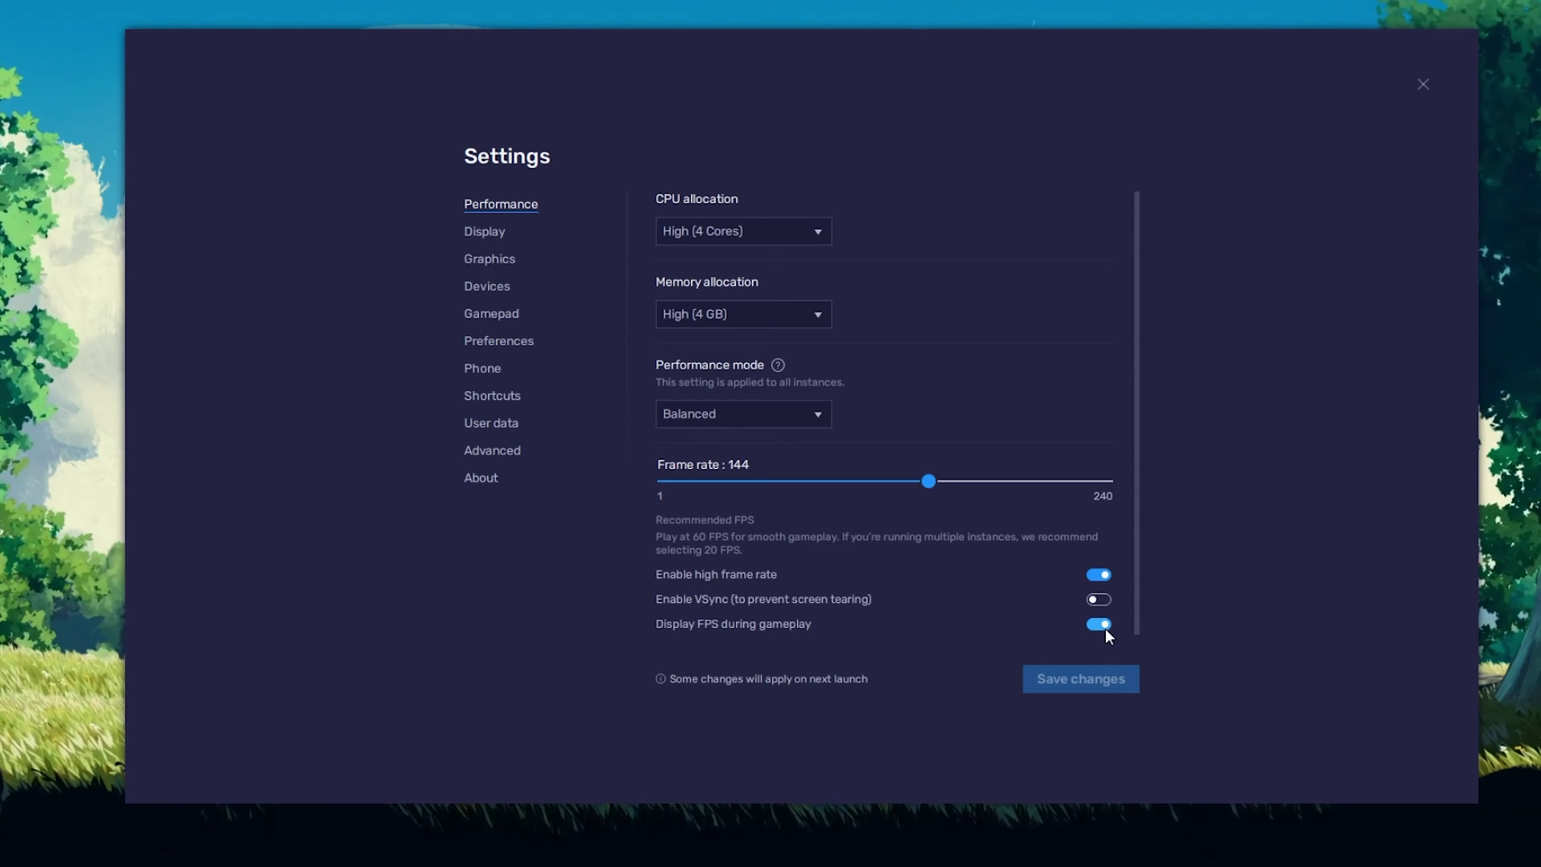
Try the landscape resolution options, leaving 1600 × 900, and close BlueStacks Settings
click(497, 234)
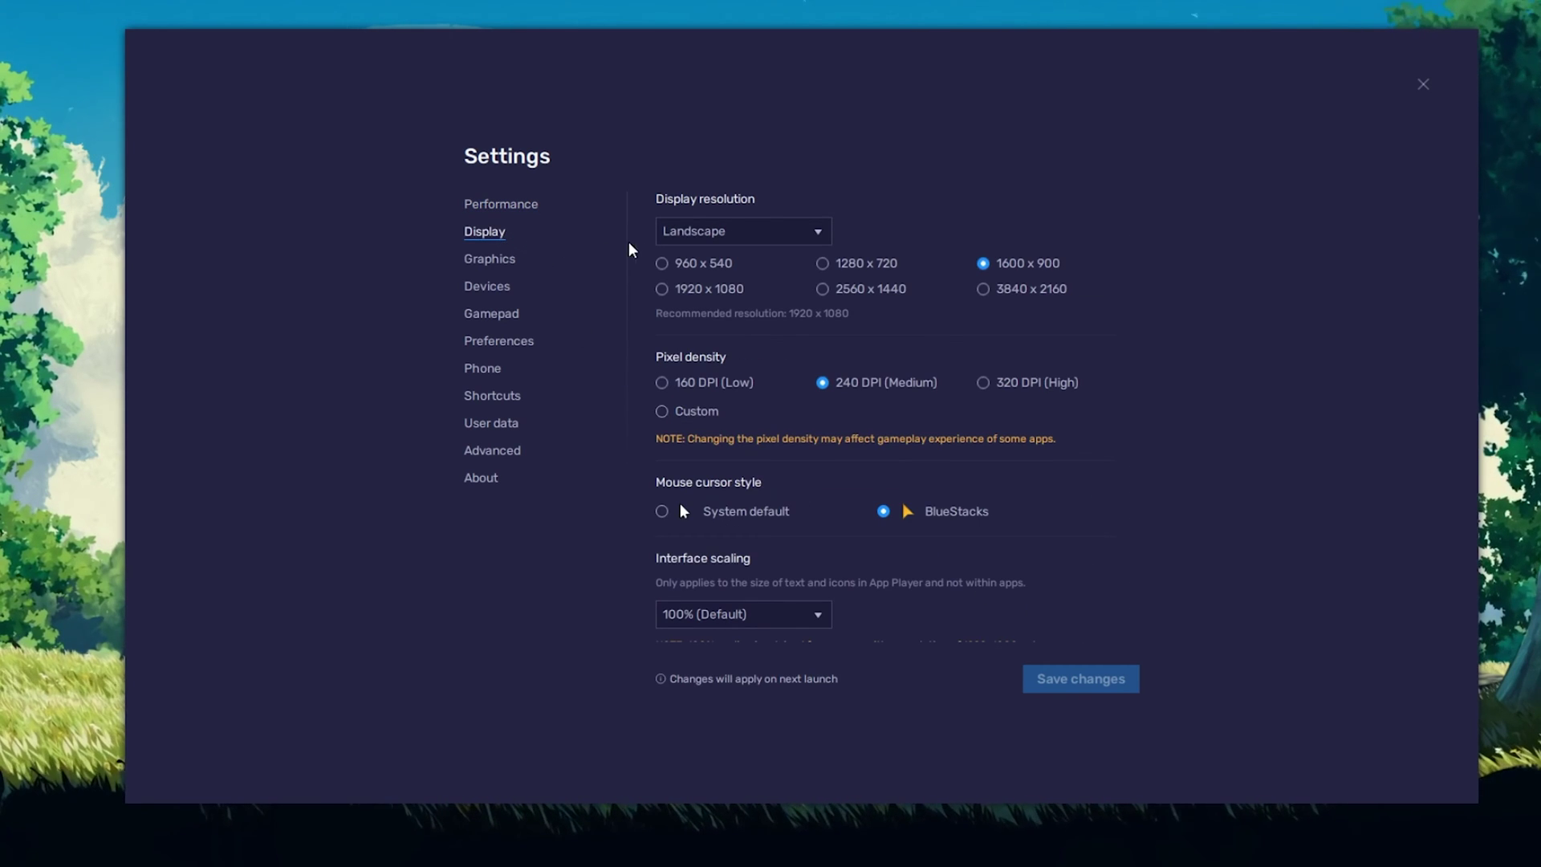
click(739, 233)
click(743, 268)
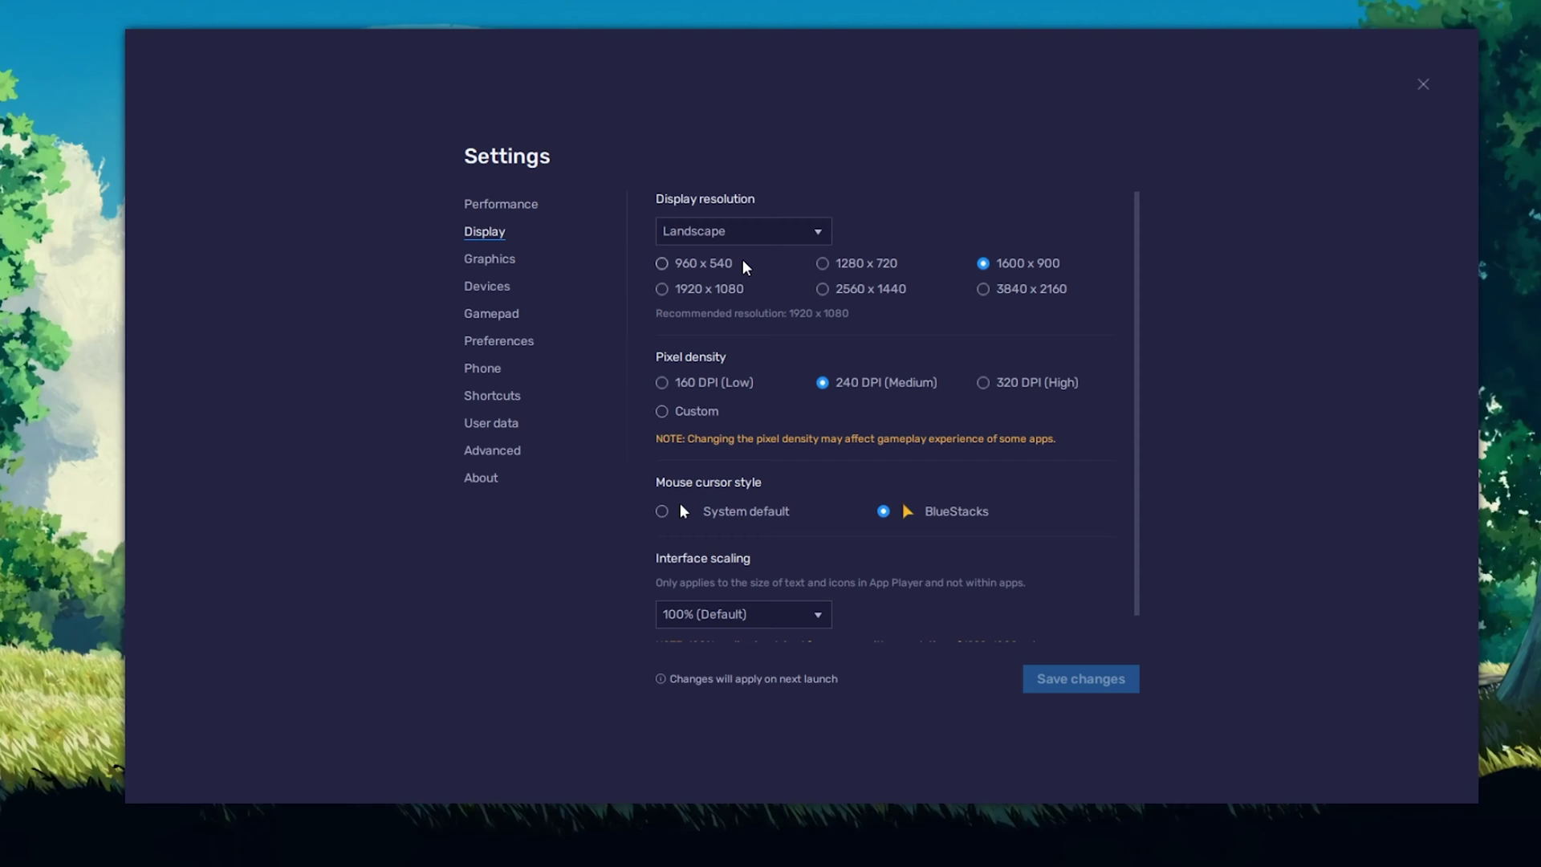
click(823, 289)
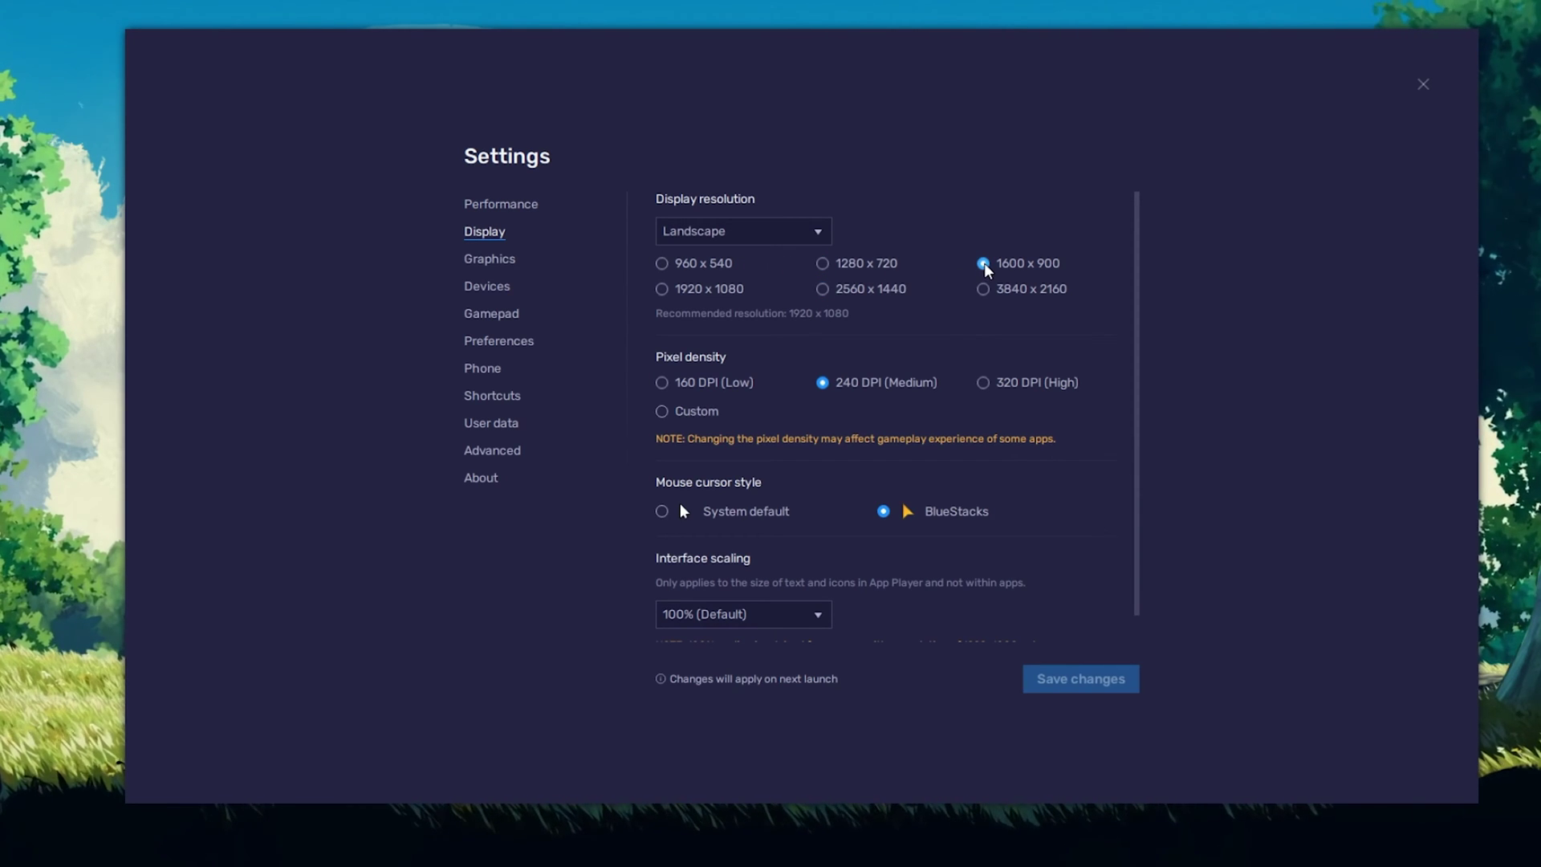
click(1420, 88)
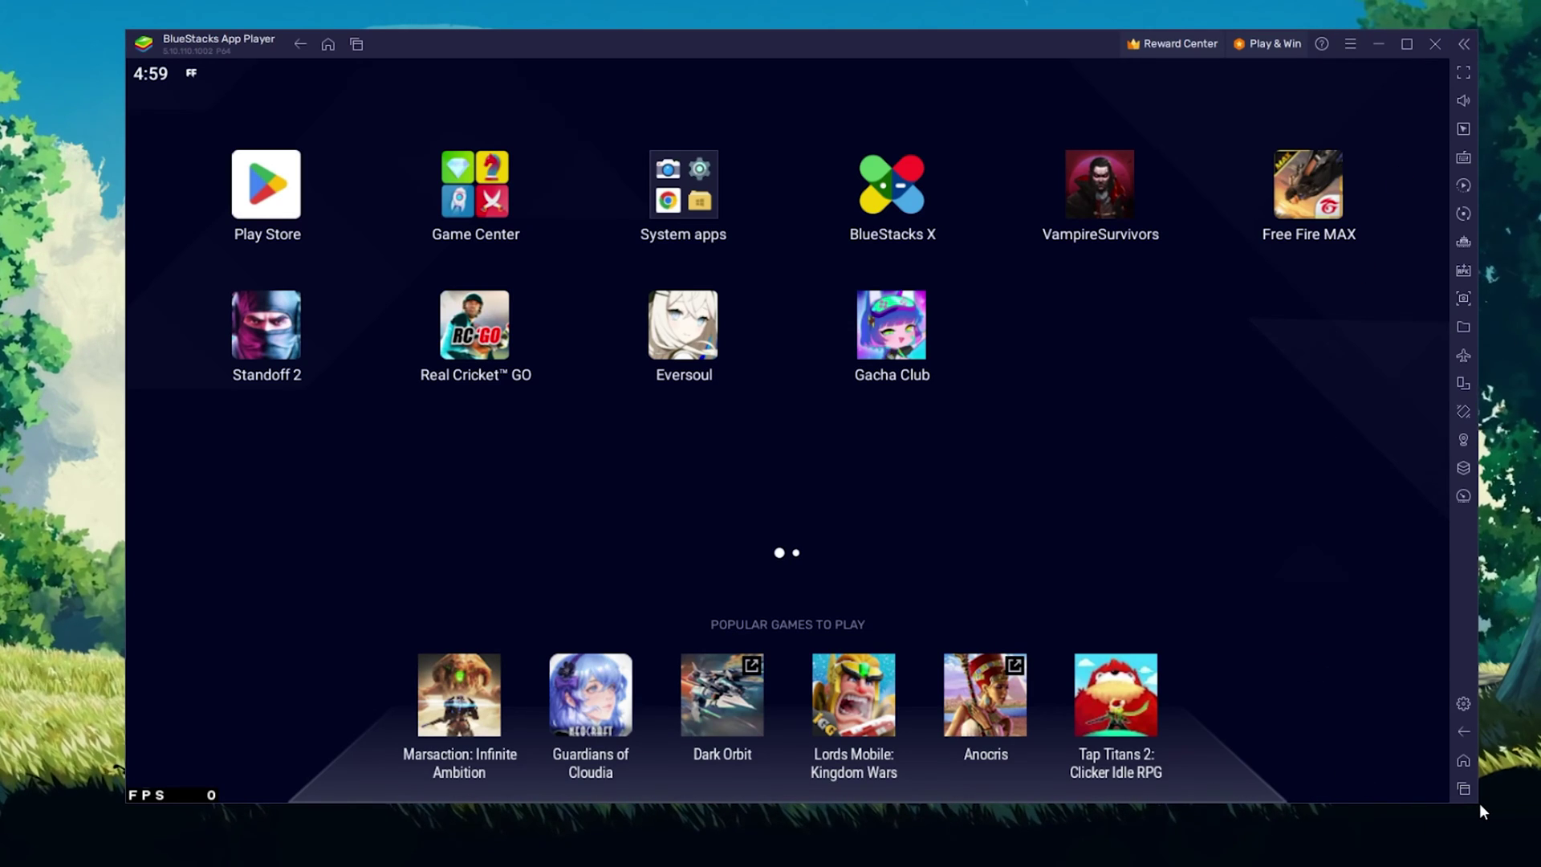
Resize the BlueStacks window slightly and launch Eversoul from the home screen
drag(1480, 805, 1475, 797)
click(682, 351)
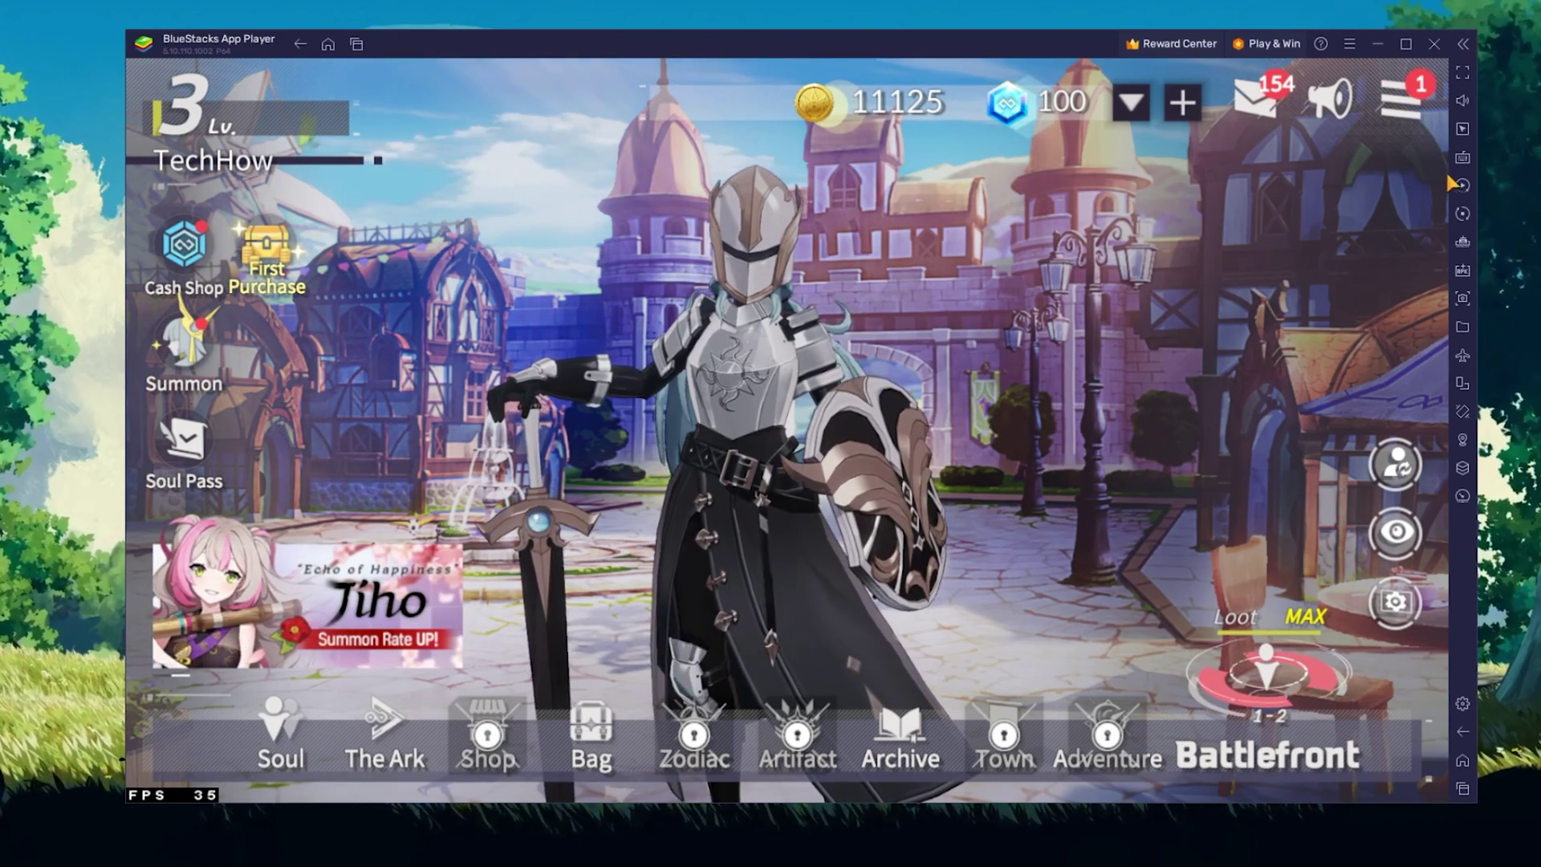
Turn on BlueStacks on-screen controls so key labels show over Eversoul's lobby
click(1462, 157)
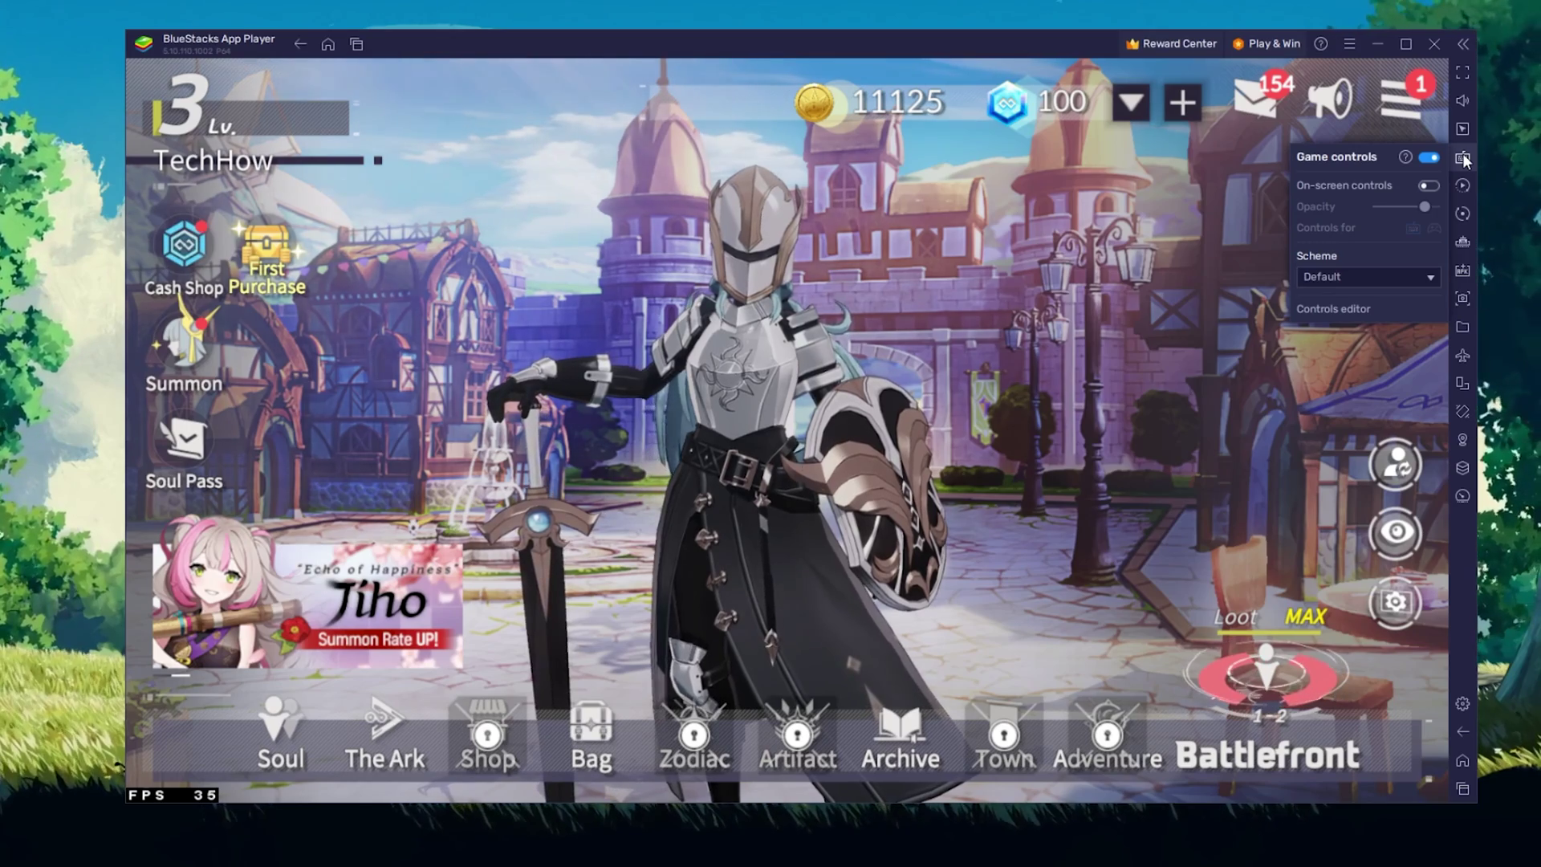
click(1426, 187)
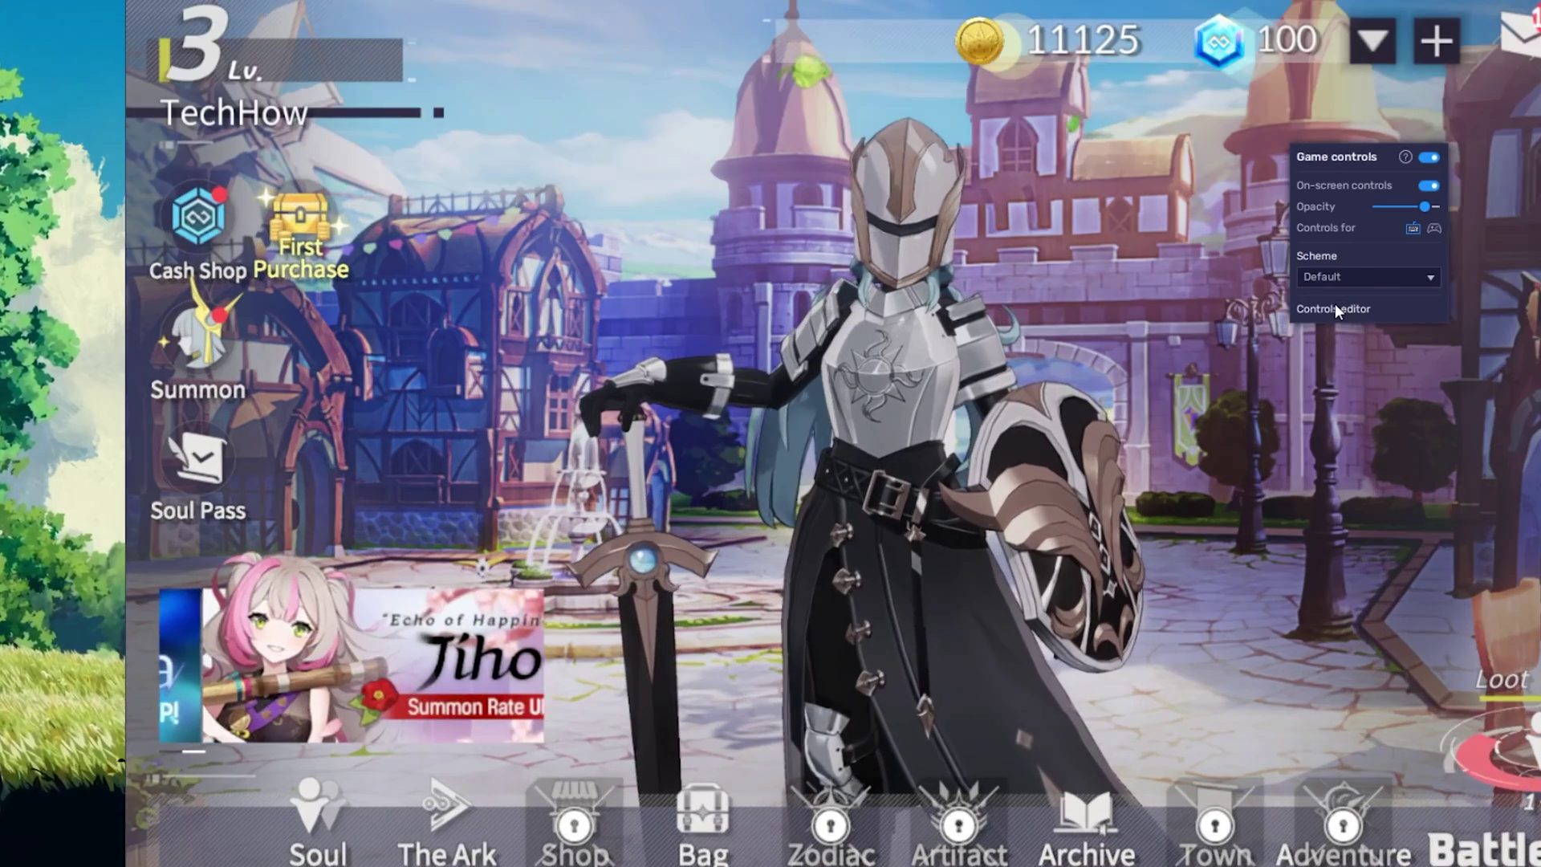
In the controls editor, raise the WASD pad, delete the stray banner key, and save
click(1336, 308)
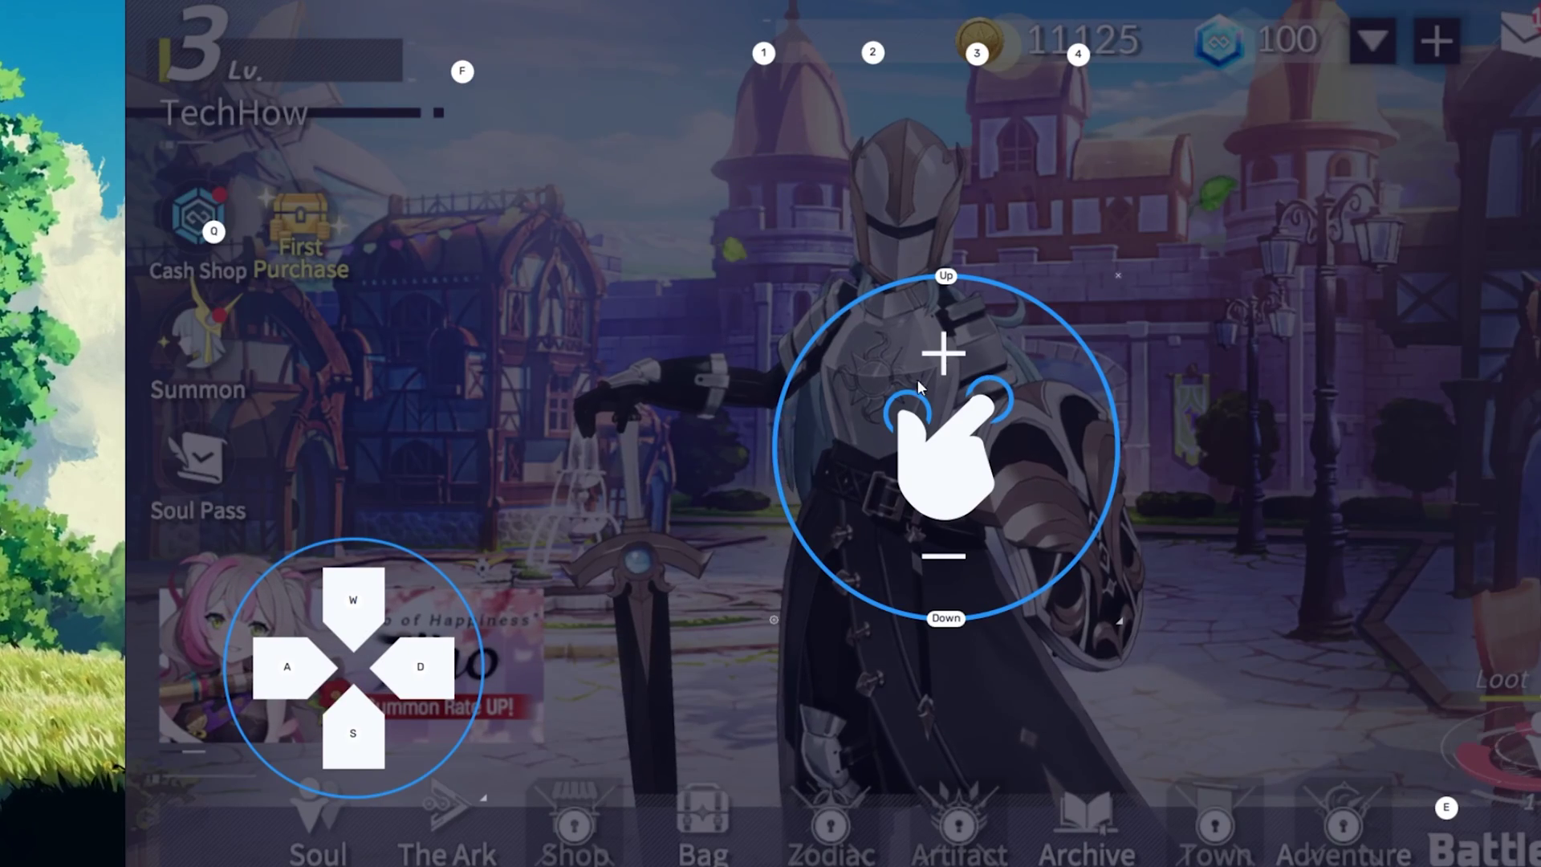
drag(353, 548, 339, 483)
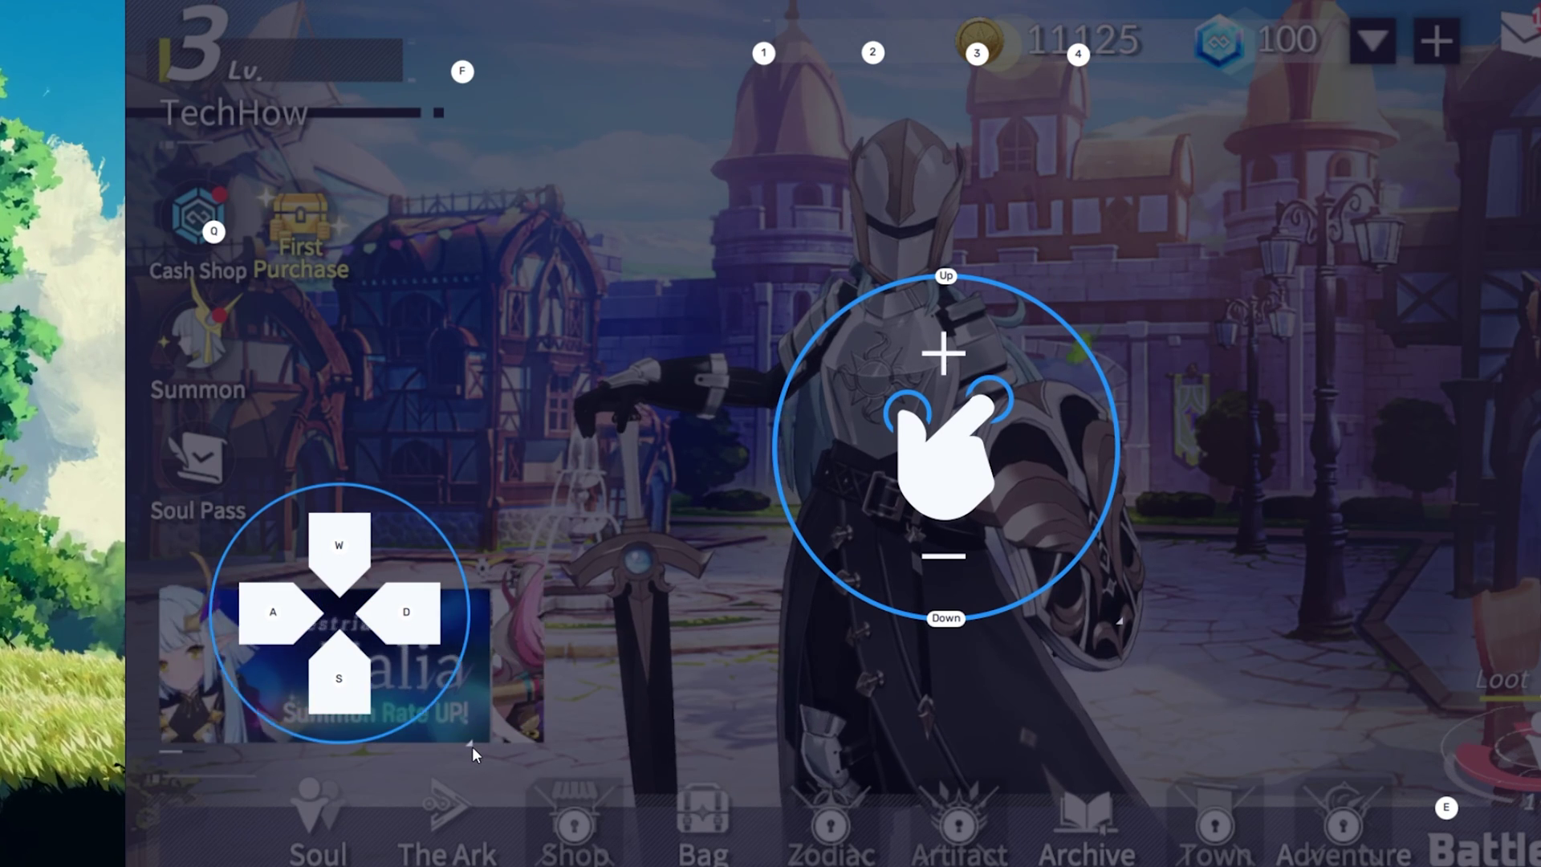
key(Delete)
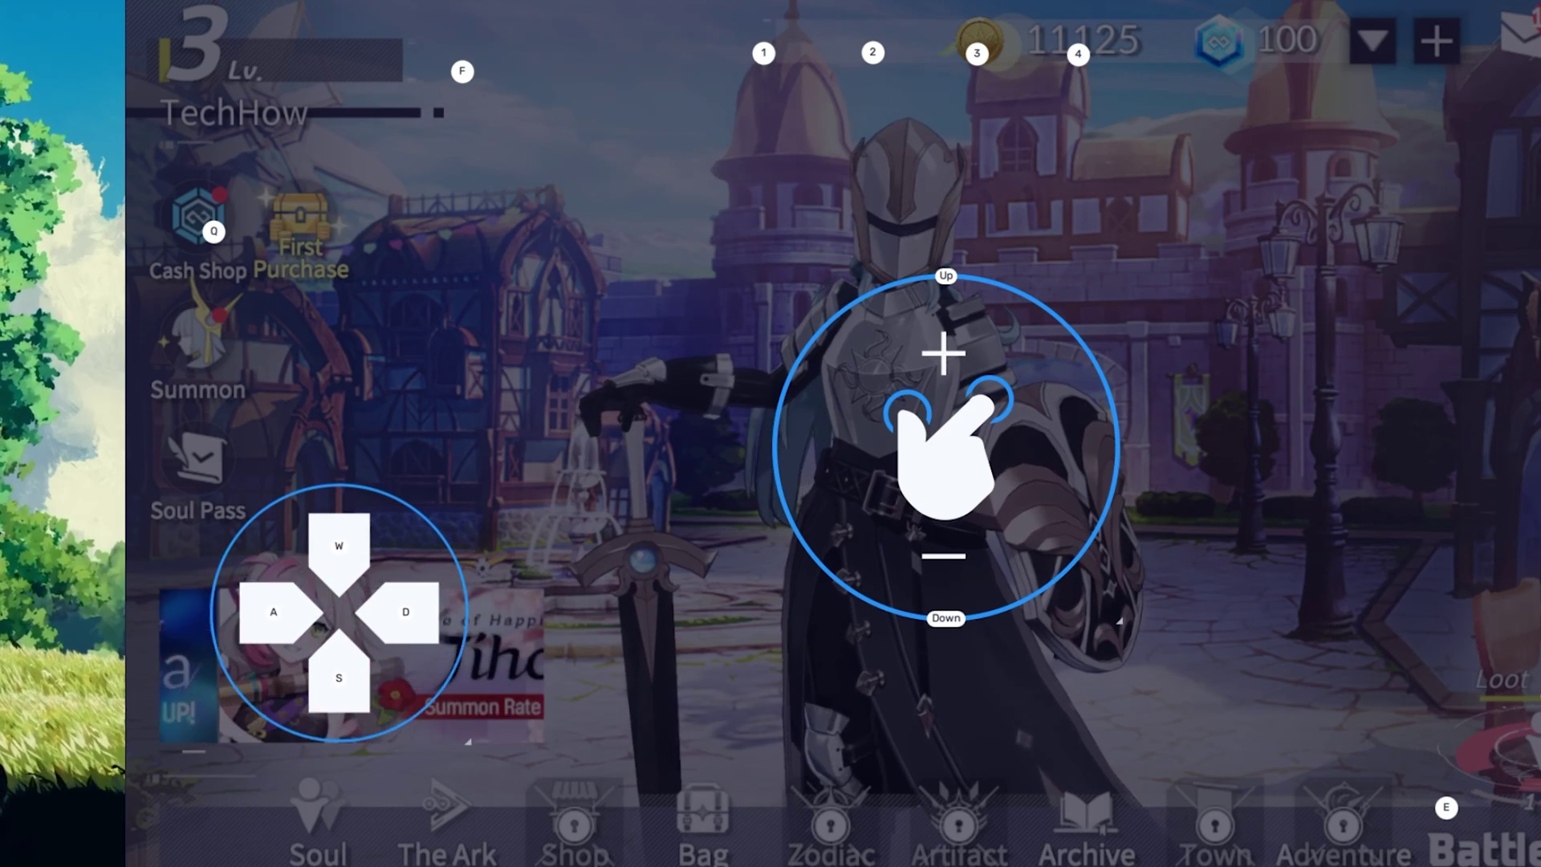
key(Escape)
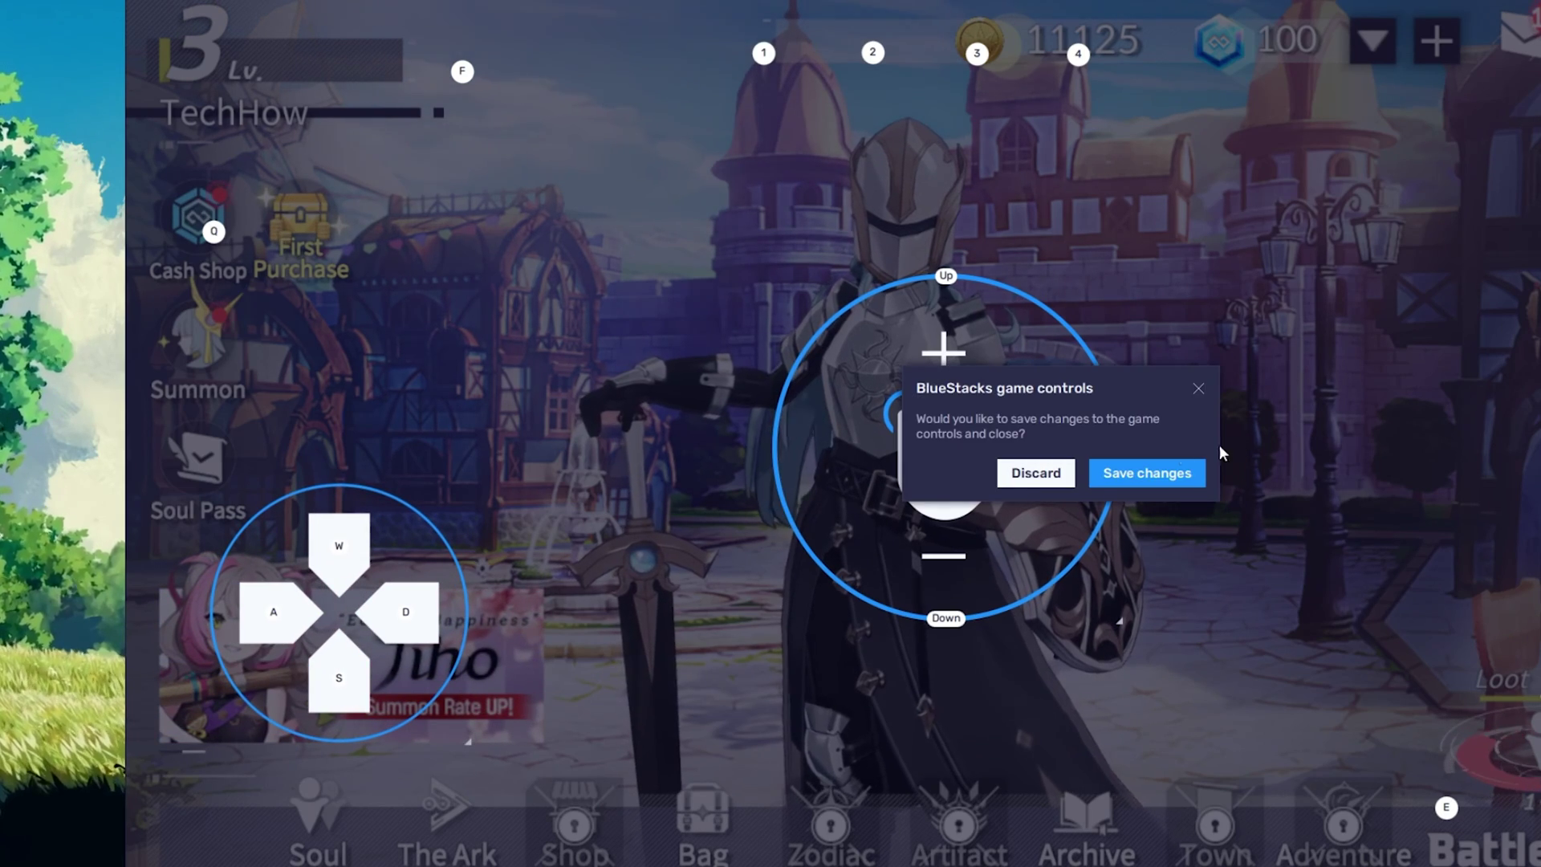
click(1033, 474)
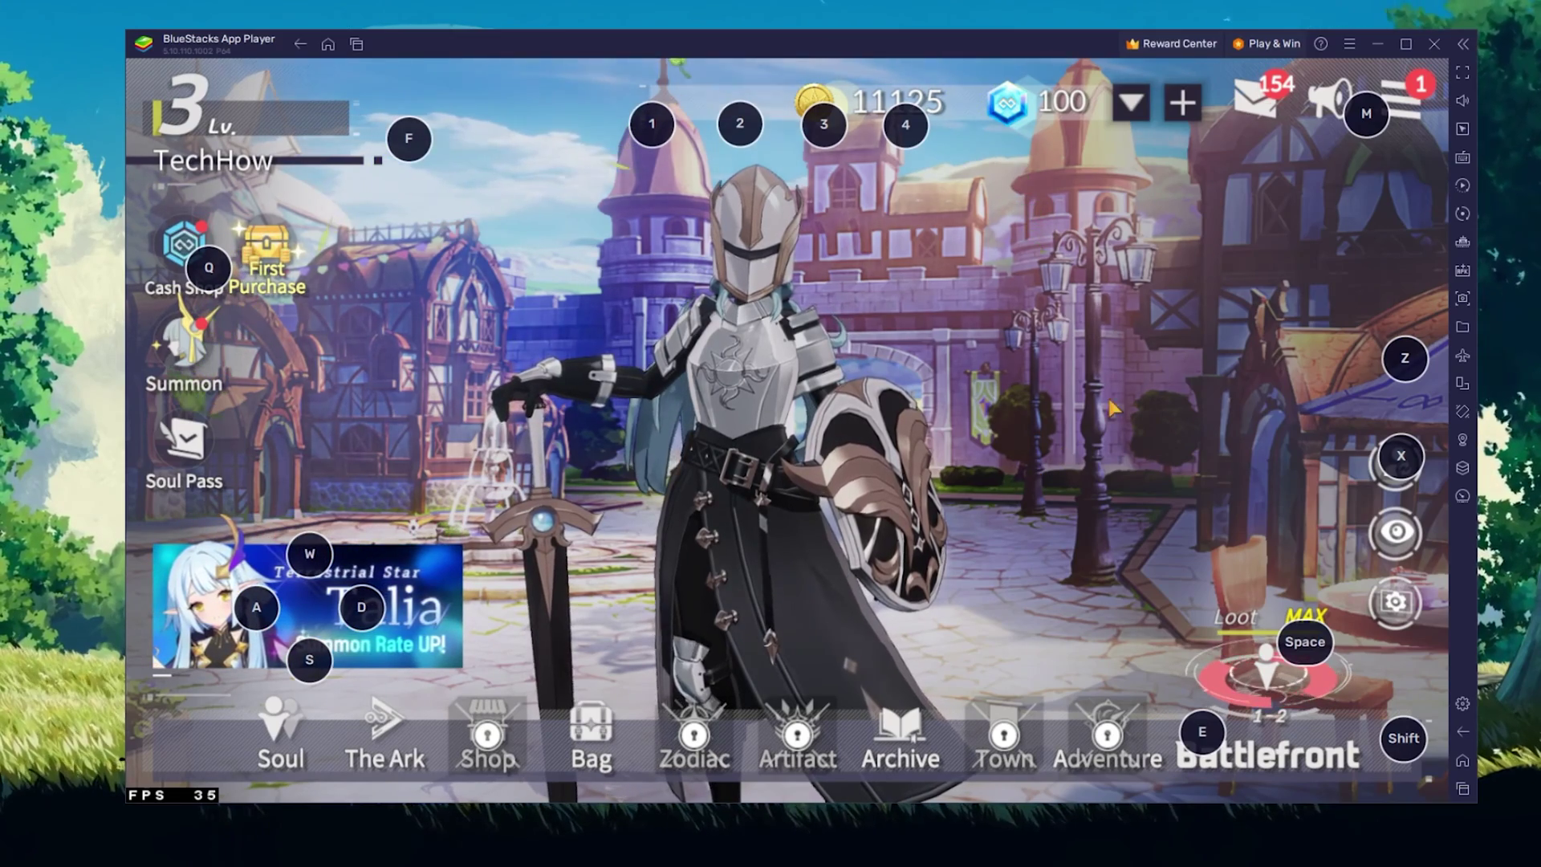
Hide the on-screen key markers and open Eversoul's Graphics settings from its side menu
click(1428, 184)
click(1463, 157)
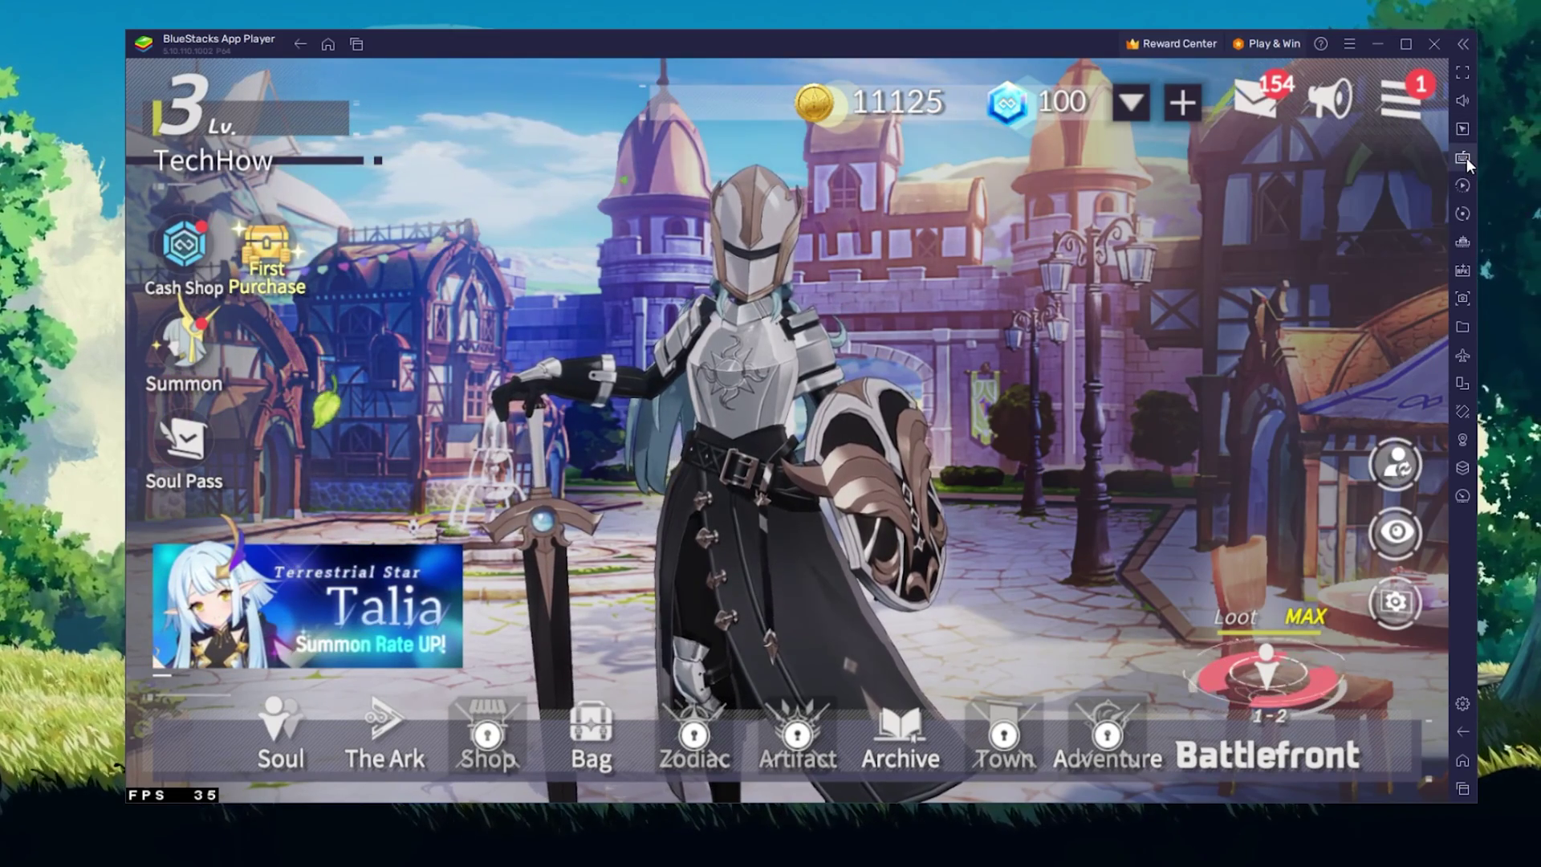
click(1408, 115)
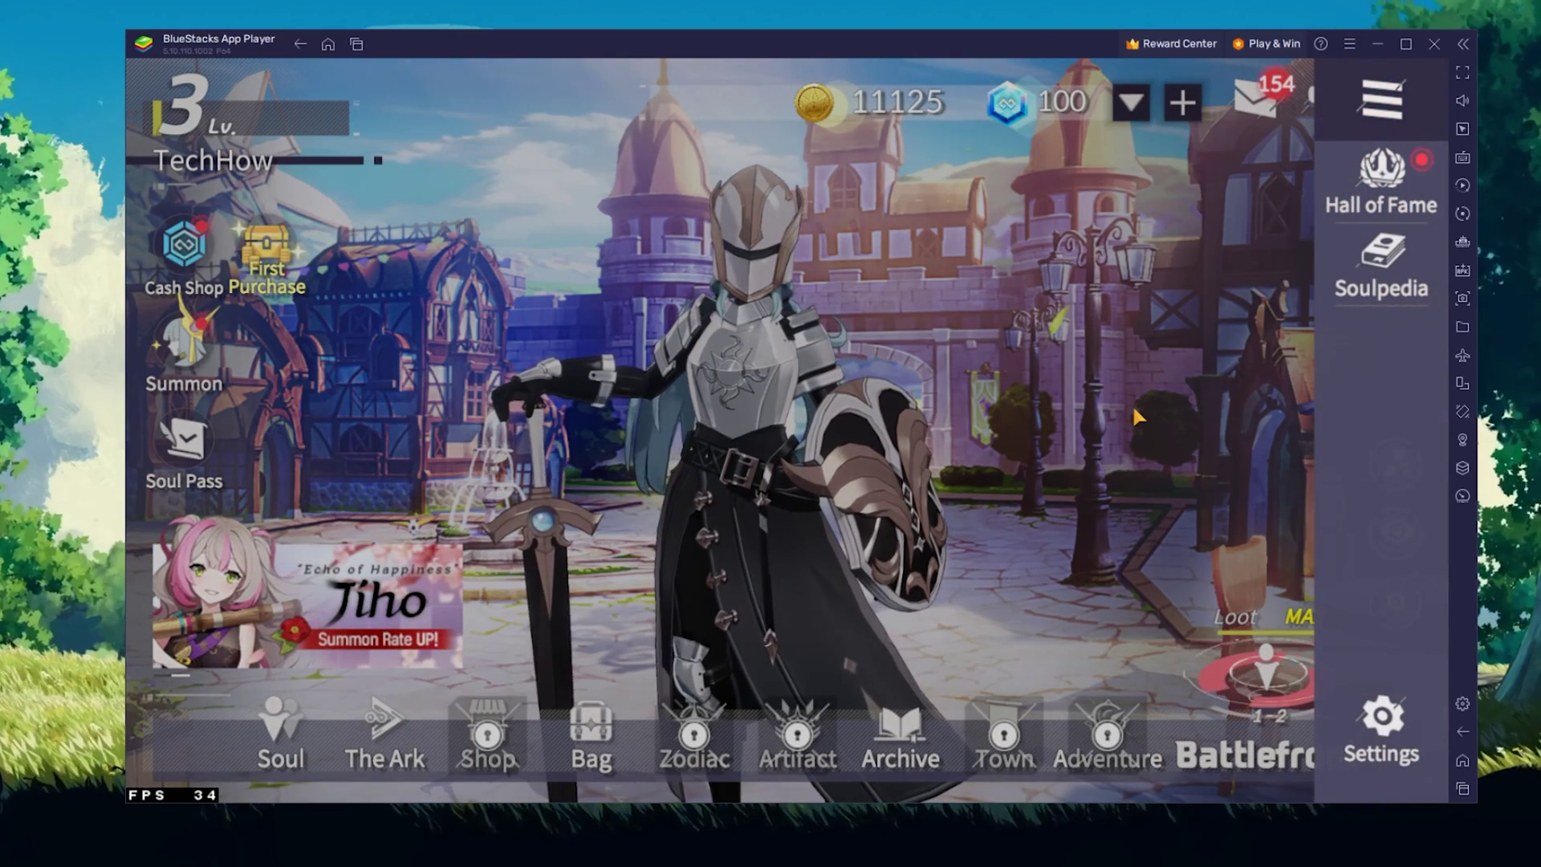
click(1380, 717)
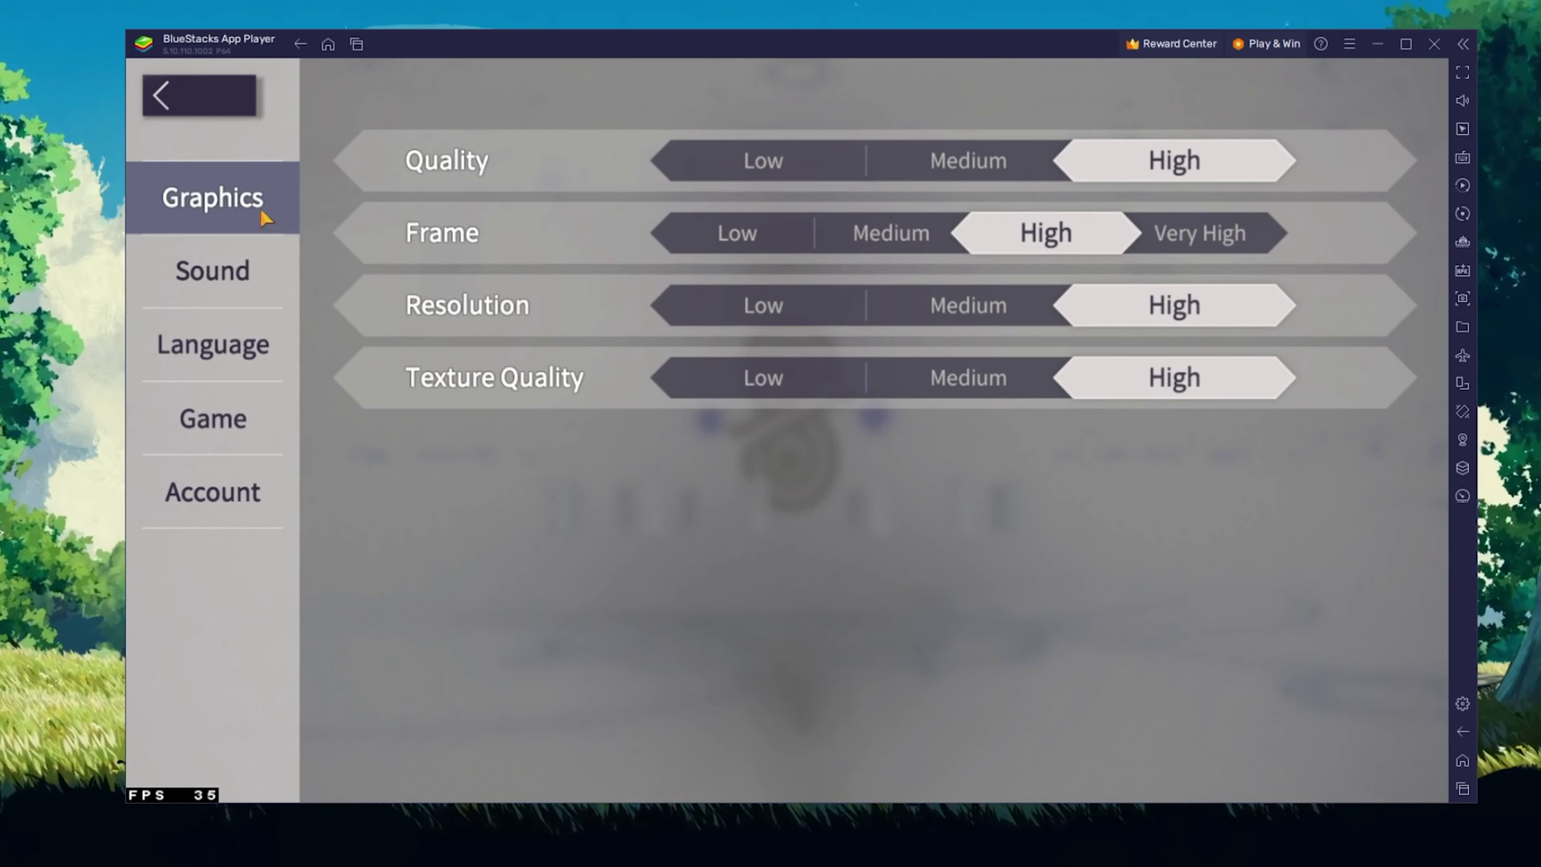
Try Medium Quality and revert to High, then set Texture Quality to Medium
click(189, 206)
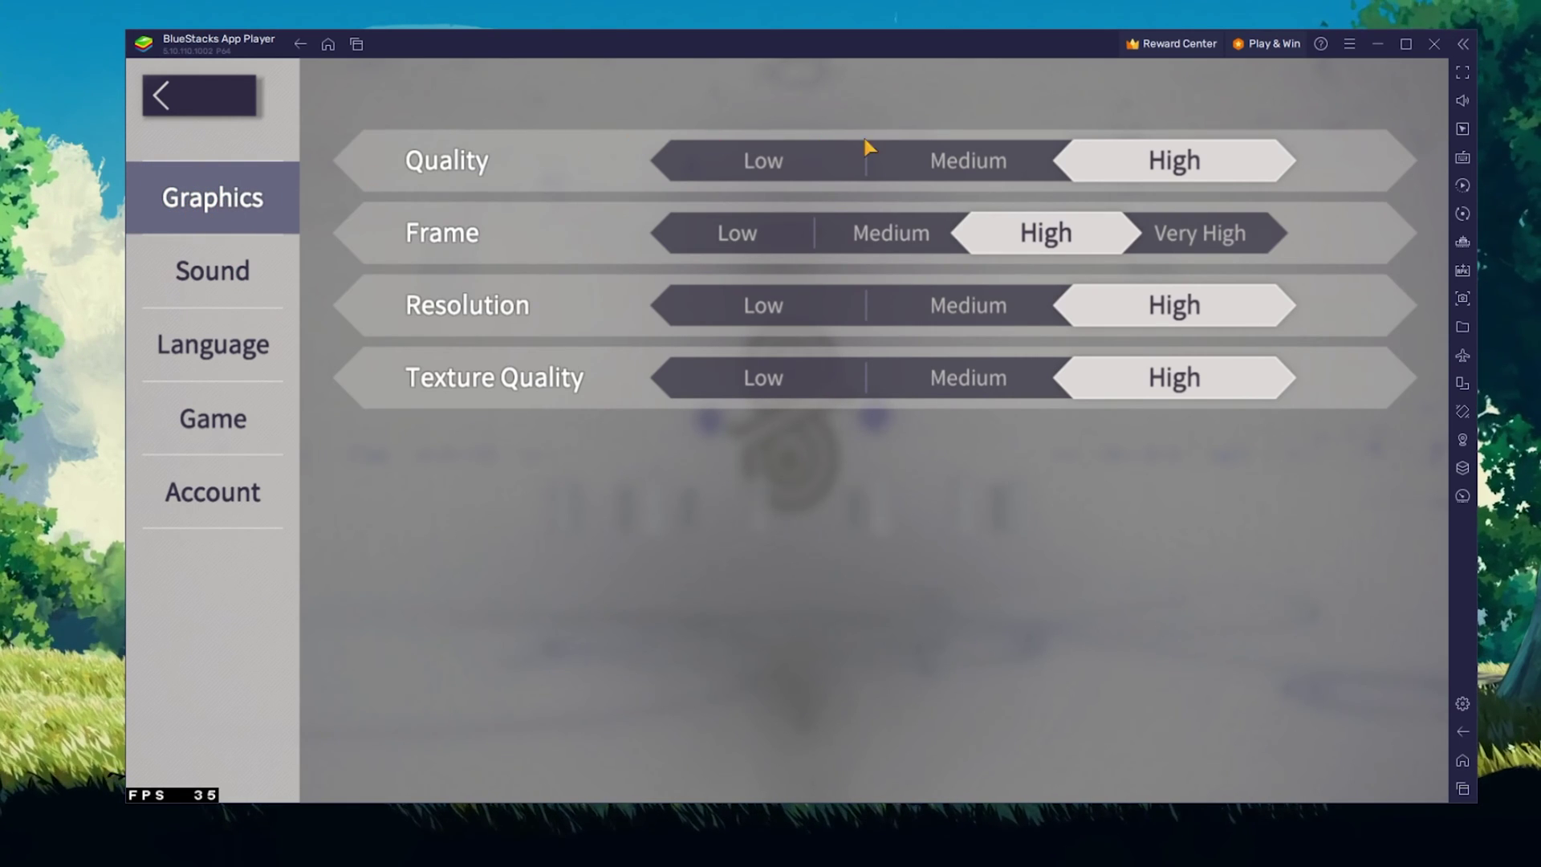
click(959, 162)
click(1162, 167)
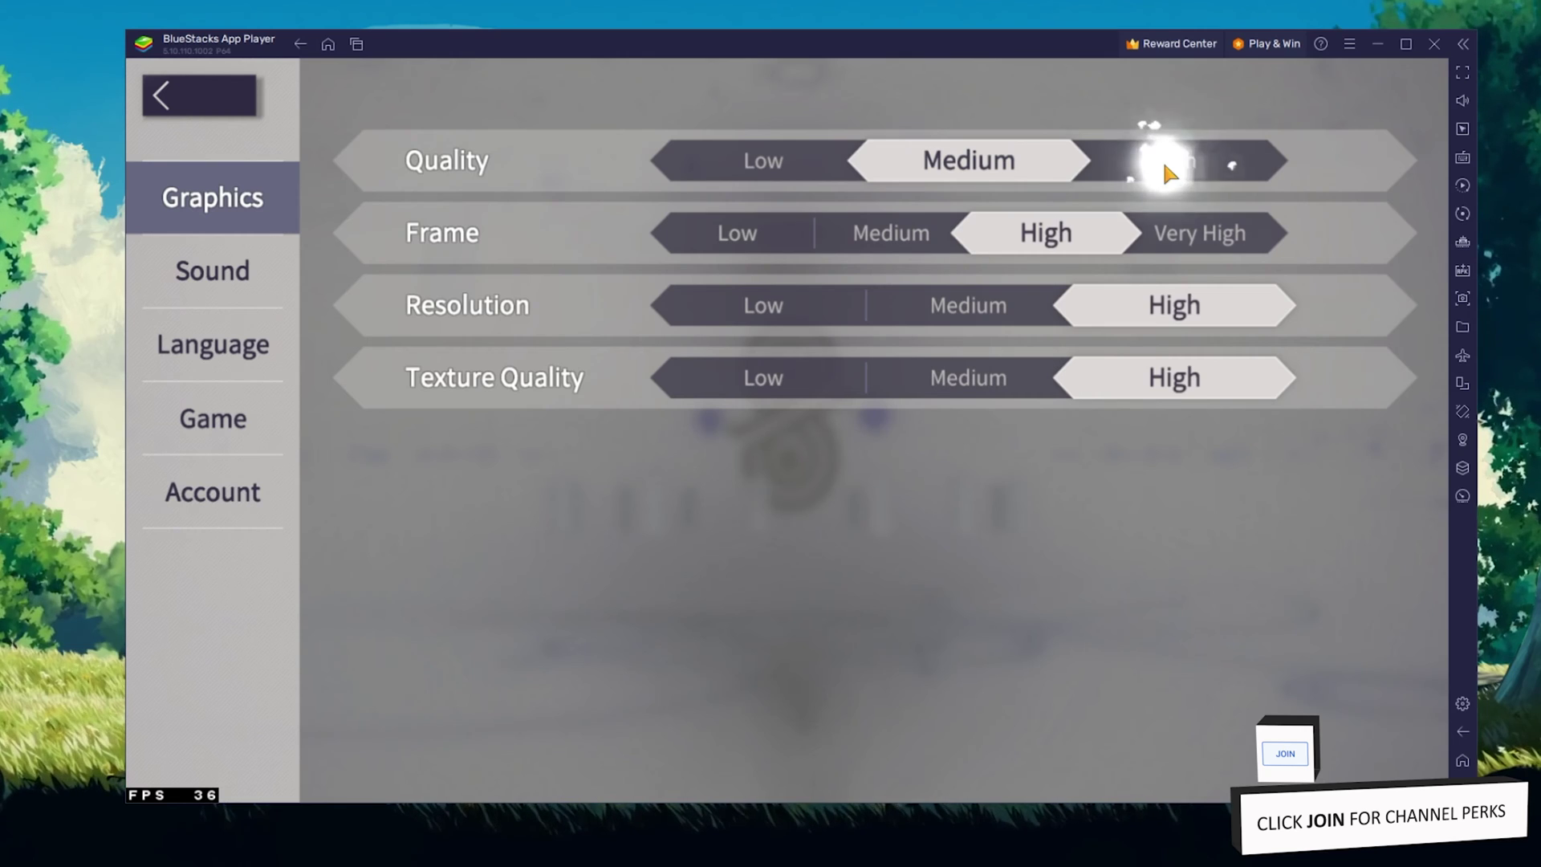
click(1004, 378)
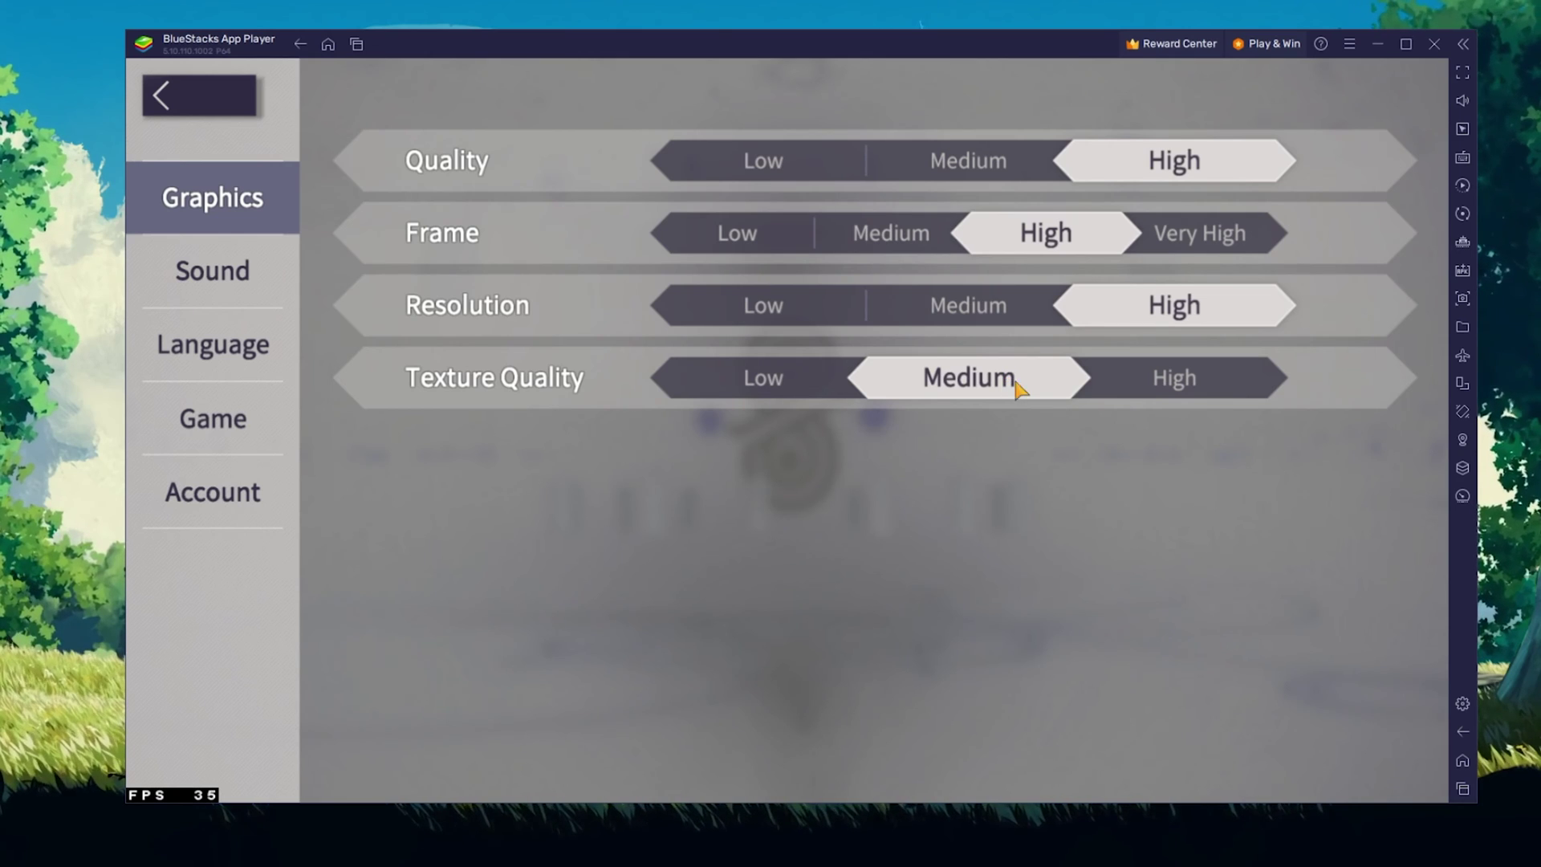
click(1119, 389)
click(1055, 392)
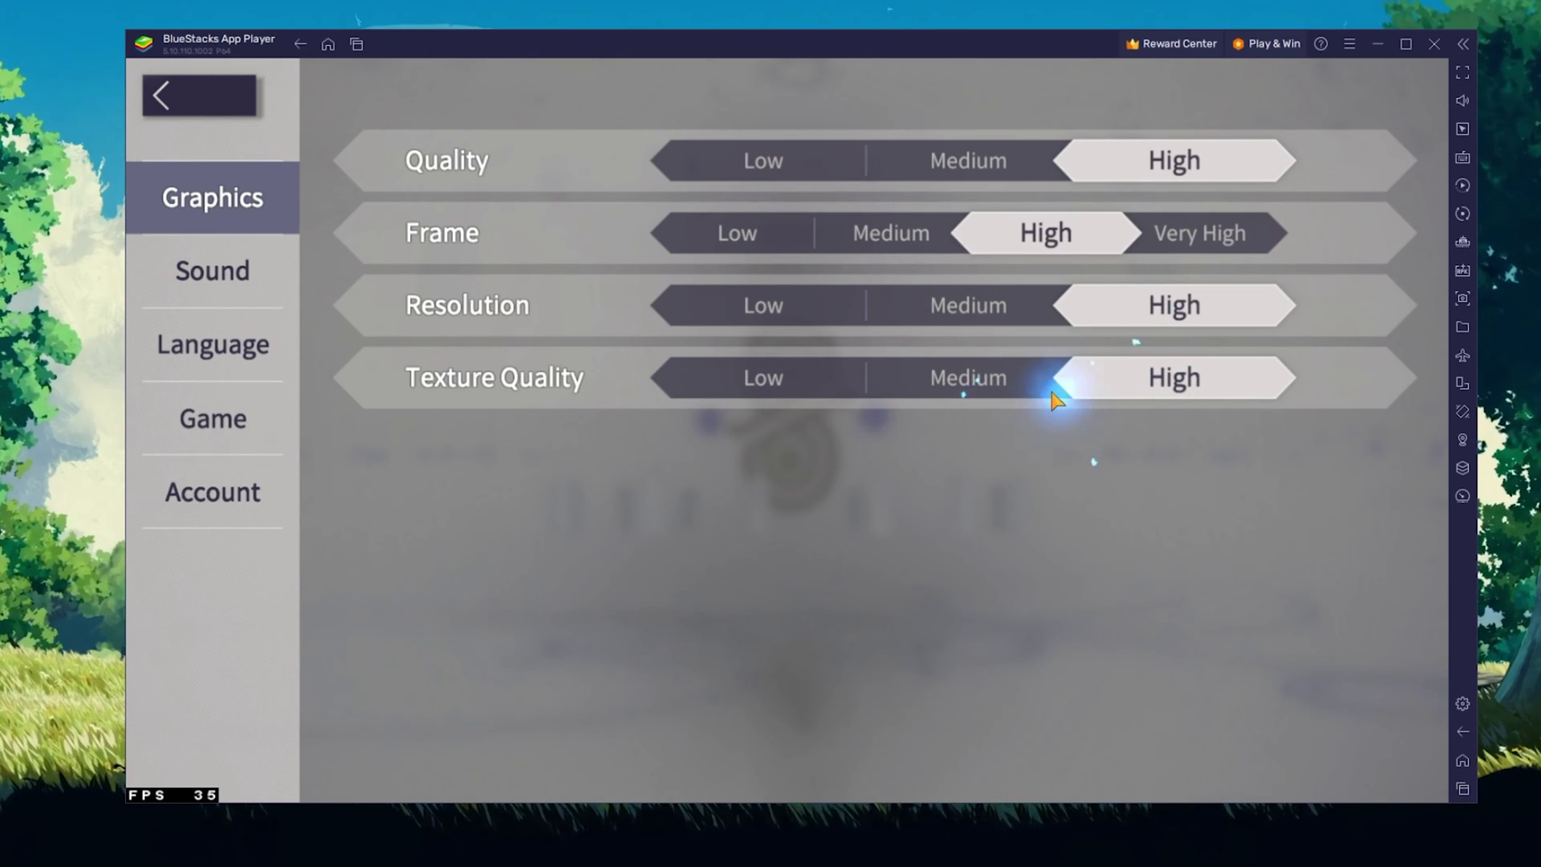
click(1014, 387)
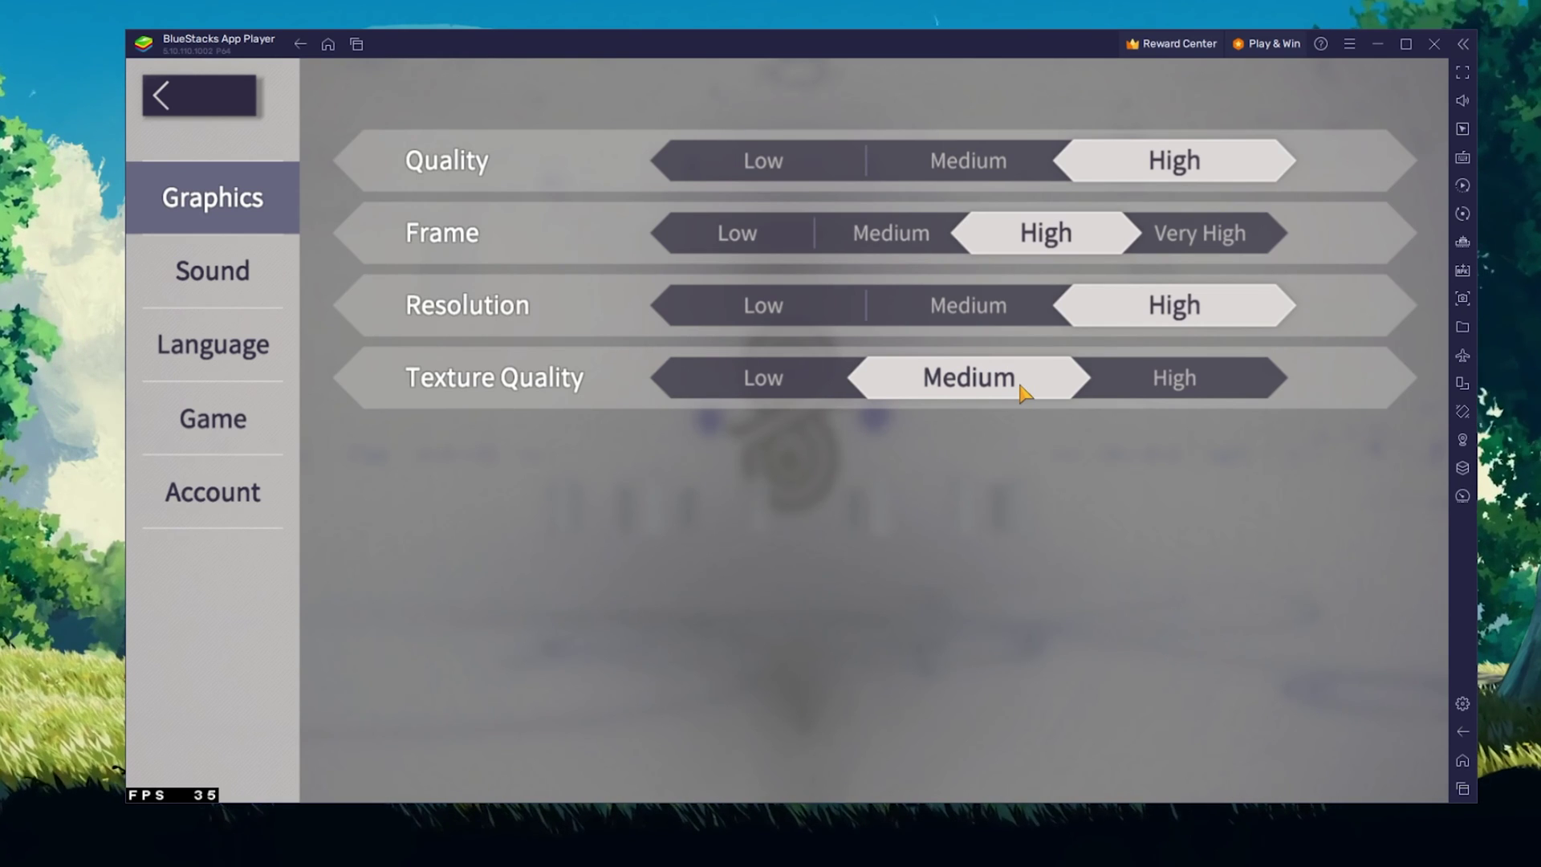
In the Sound settings, keep BGM at 0 and lower Voice to 90 and SFX to 82
click(232, 293)
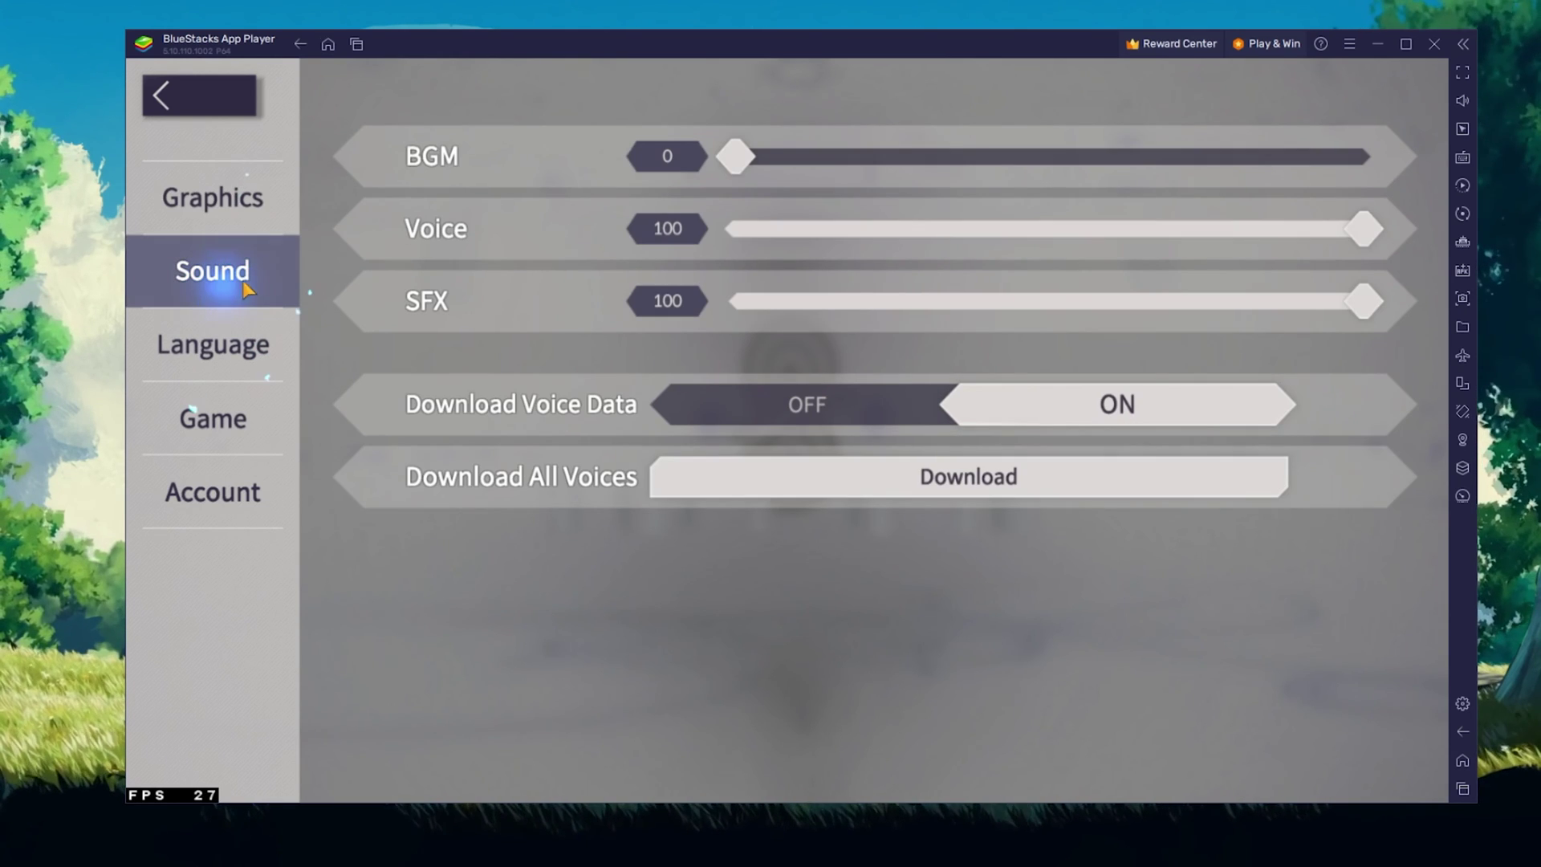
mouse_move(732, 155)
mouse_down()
mouse_move(822, 172)
mouse_move(678, 164)
mouse_up()
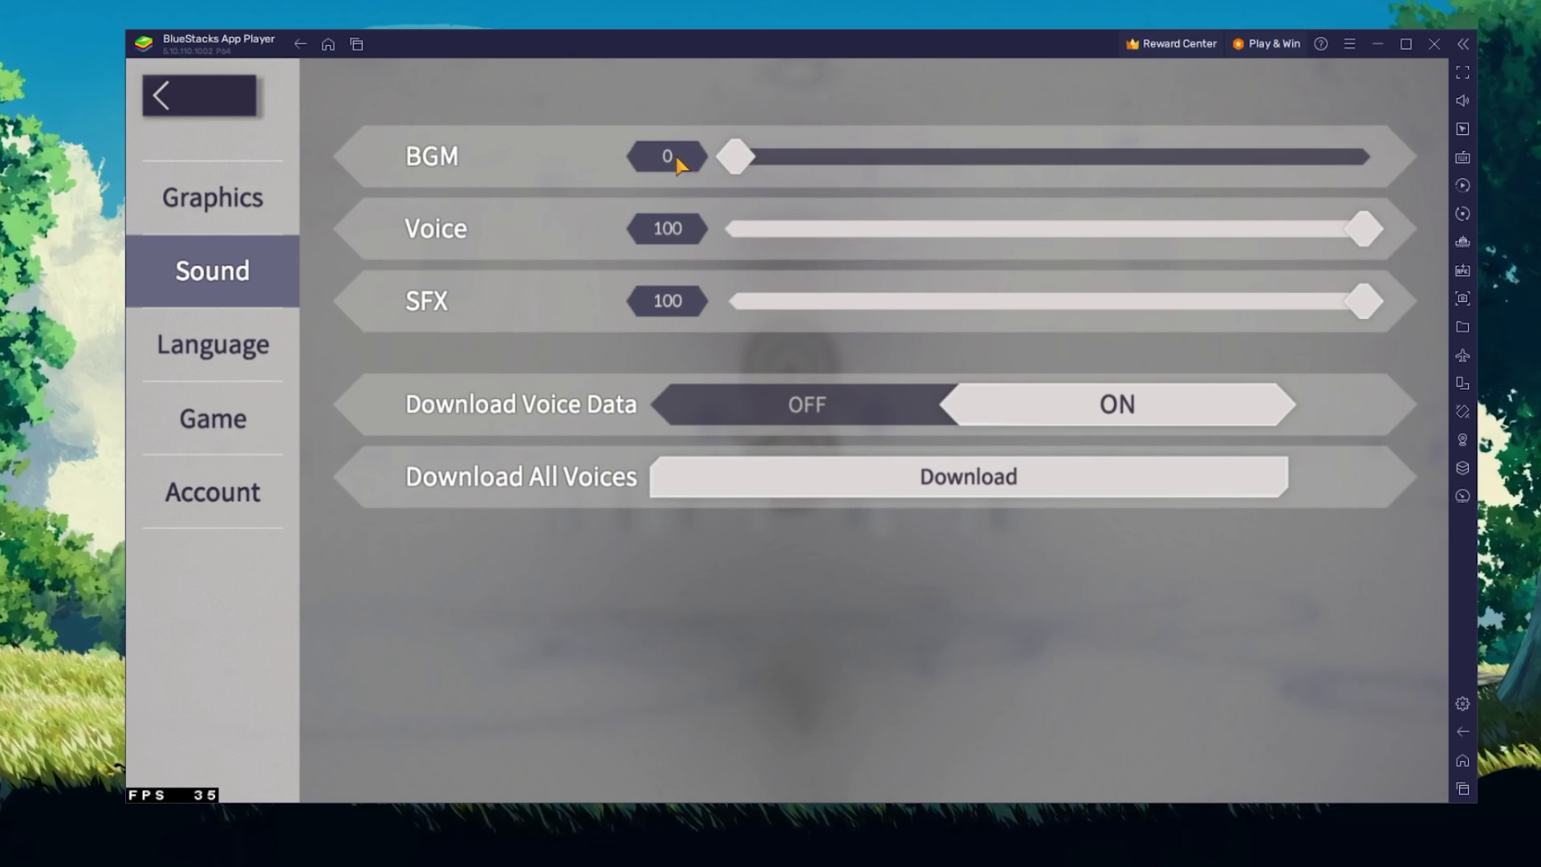
drag(1364, 236, 1300, 229)
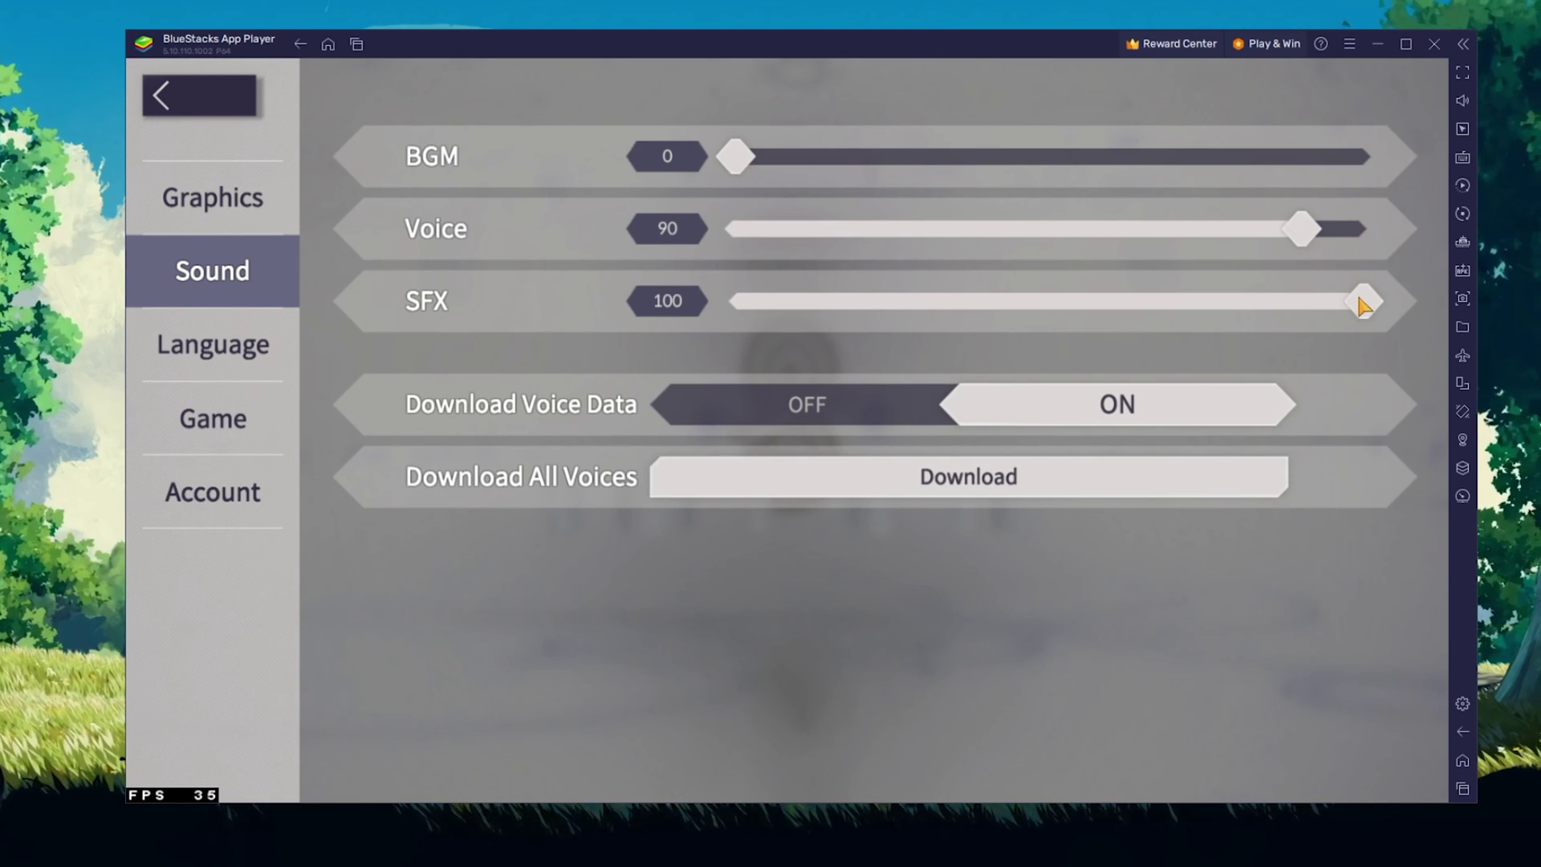
drag(1366, 301, 1252, 298)
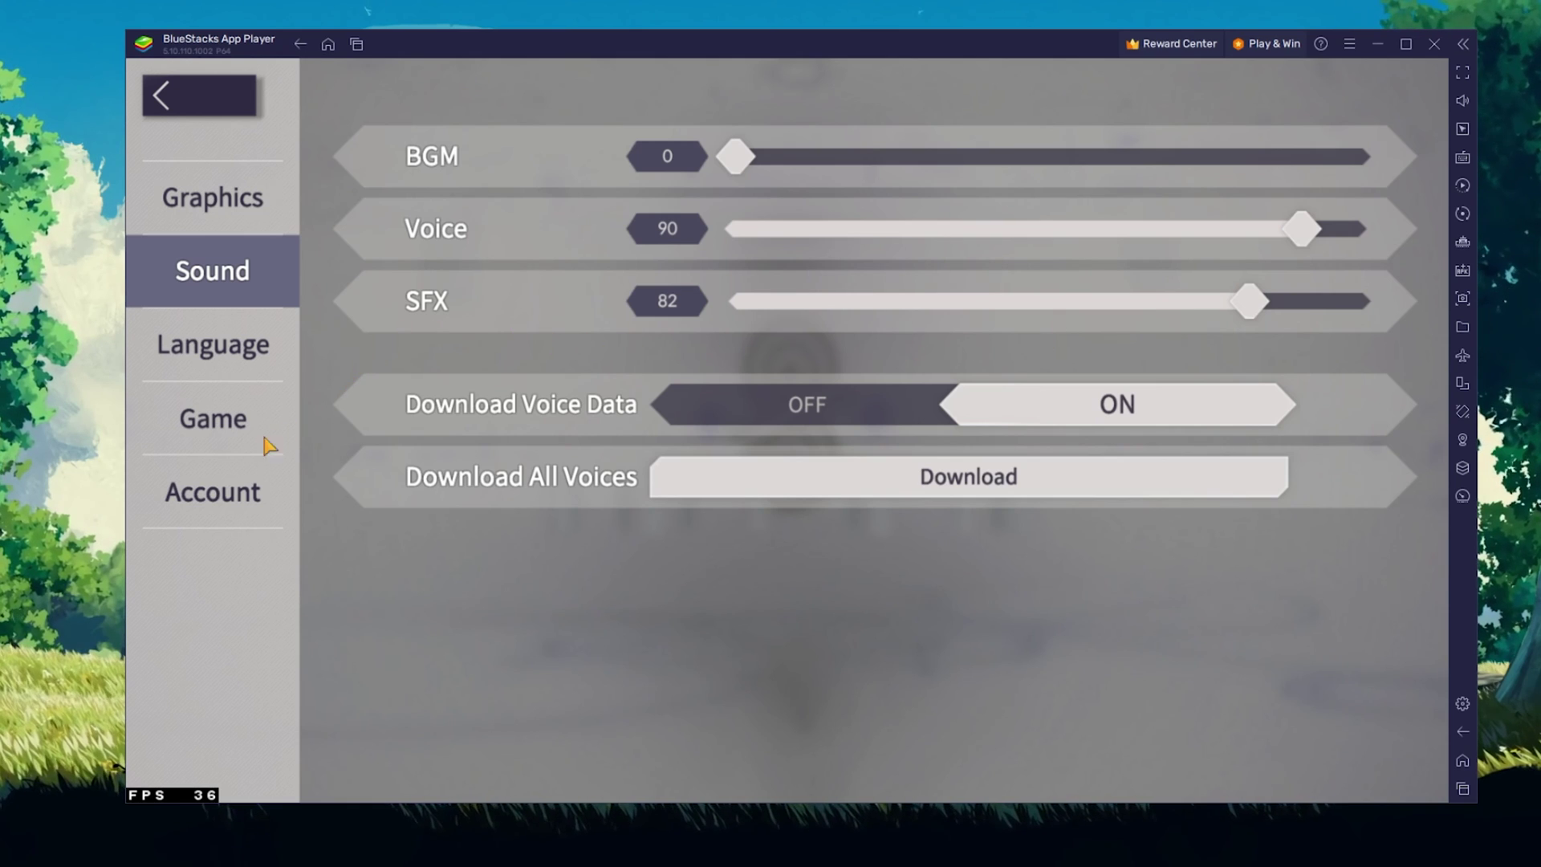
Look over the Account tab's notification options, then go back to the town lobby
click(229, 501)
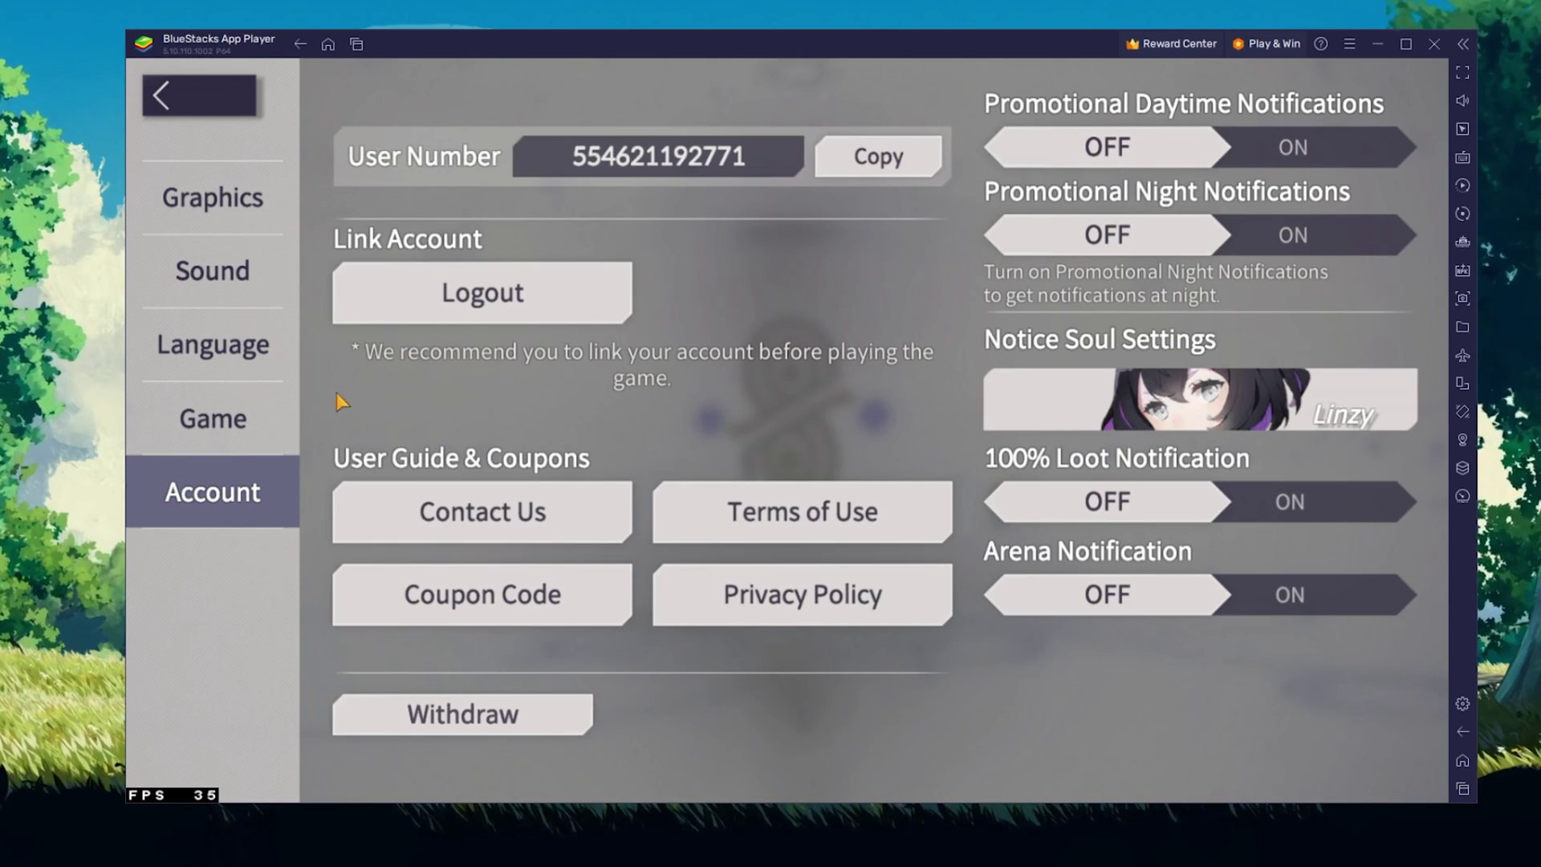
click(492, 311)
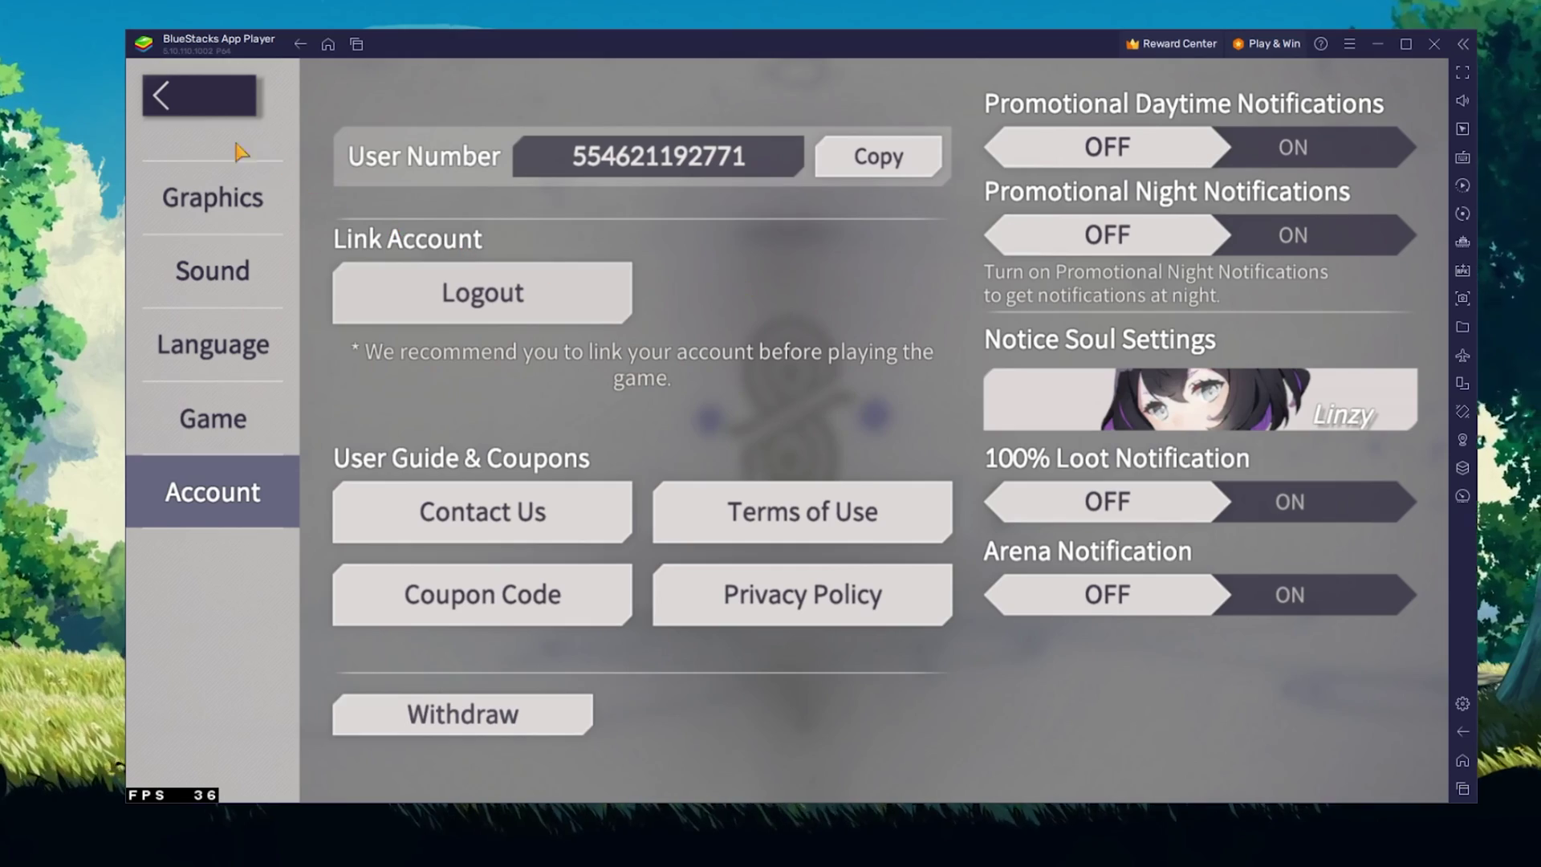
click(190, 99)
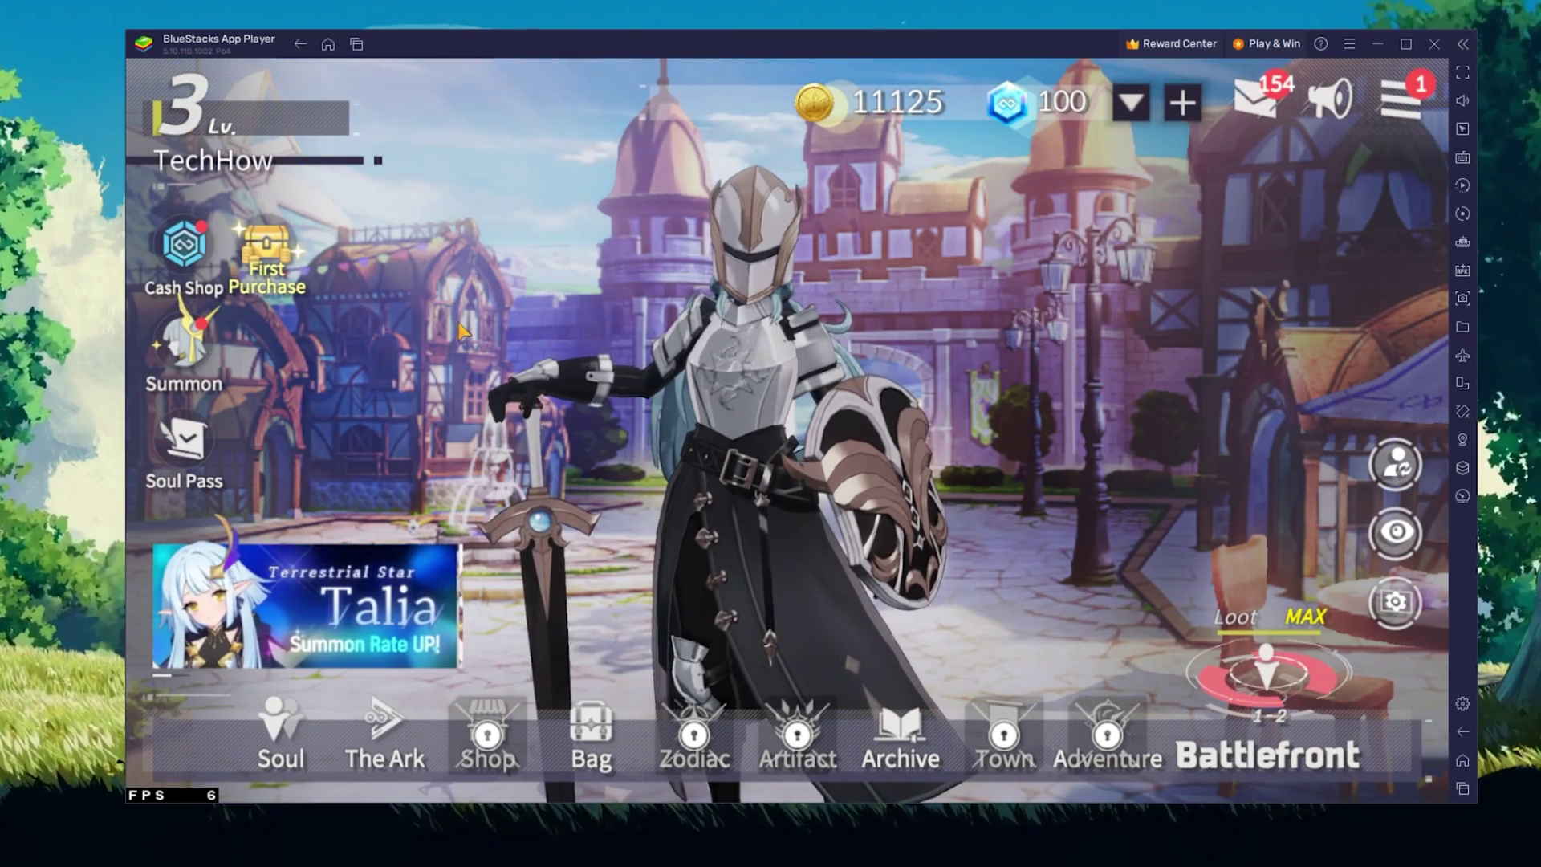
Open Battlefront and go from the Elnath panel's Next Area to the world map
click(1268, 666)
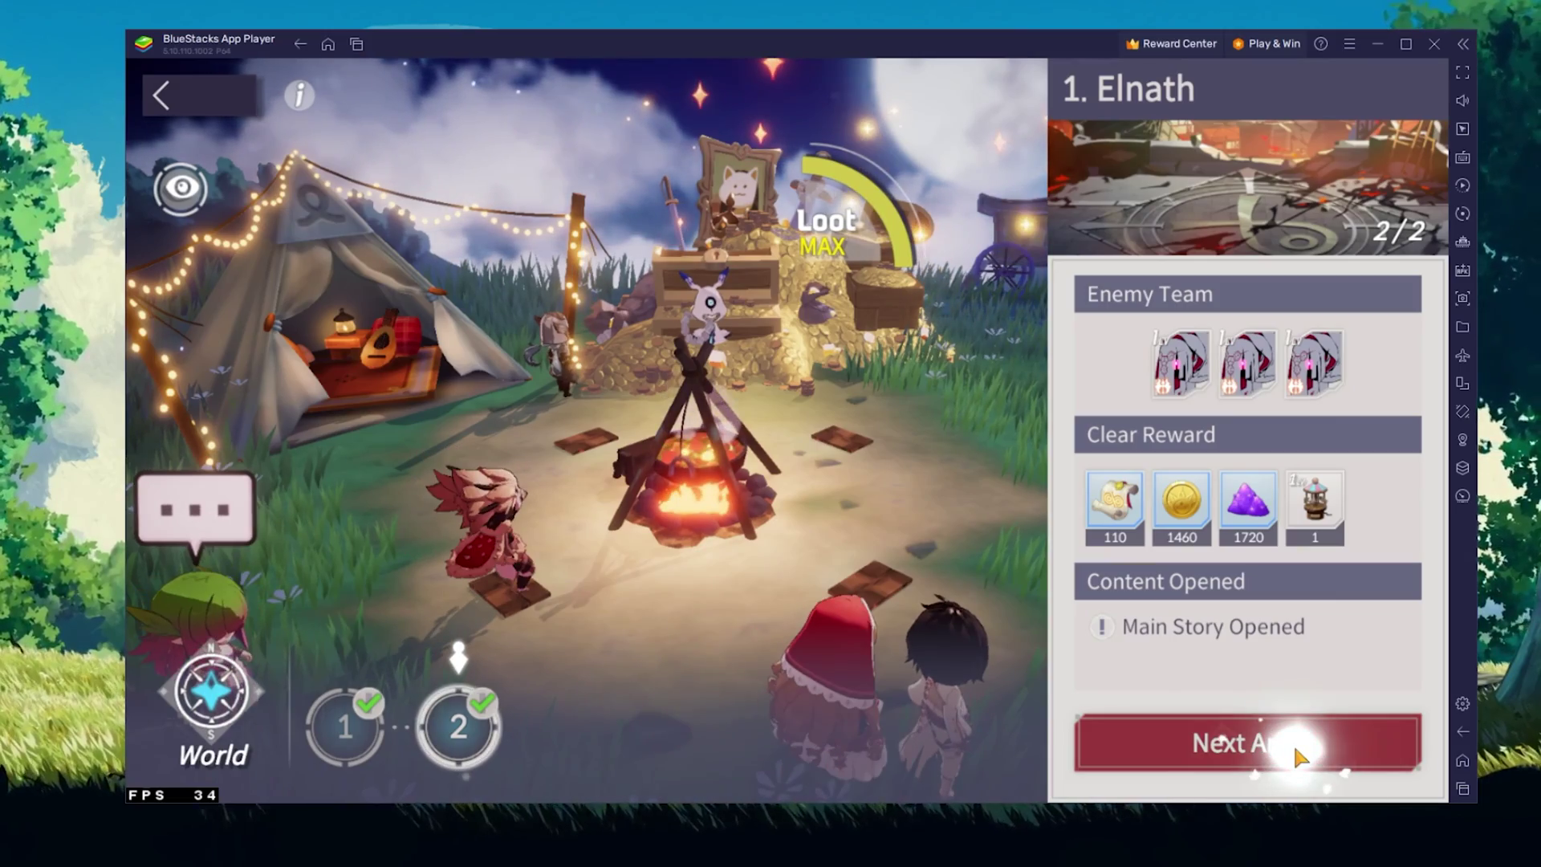
click(1292, 742)
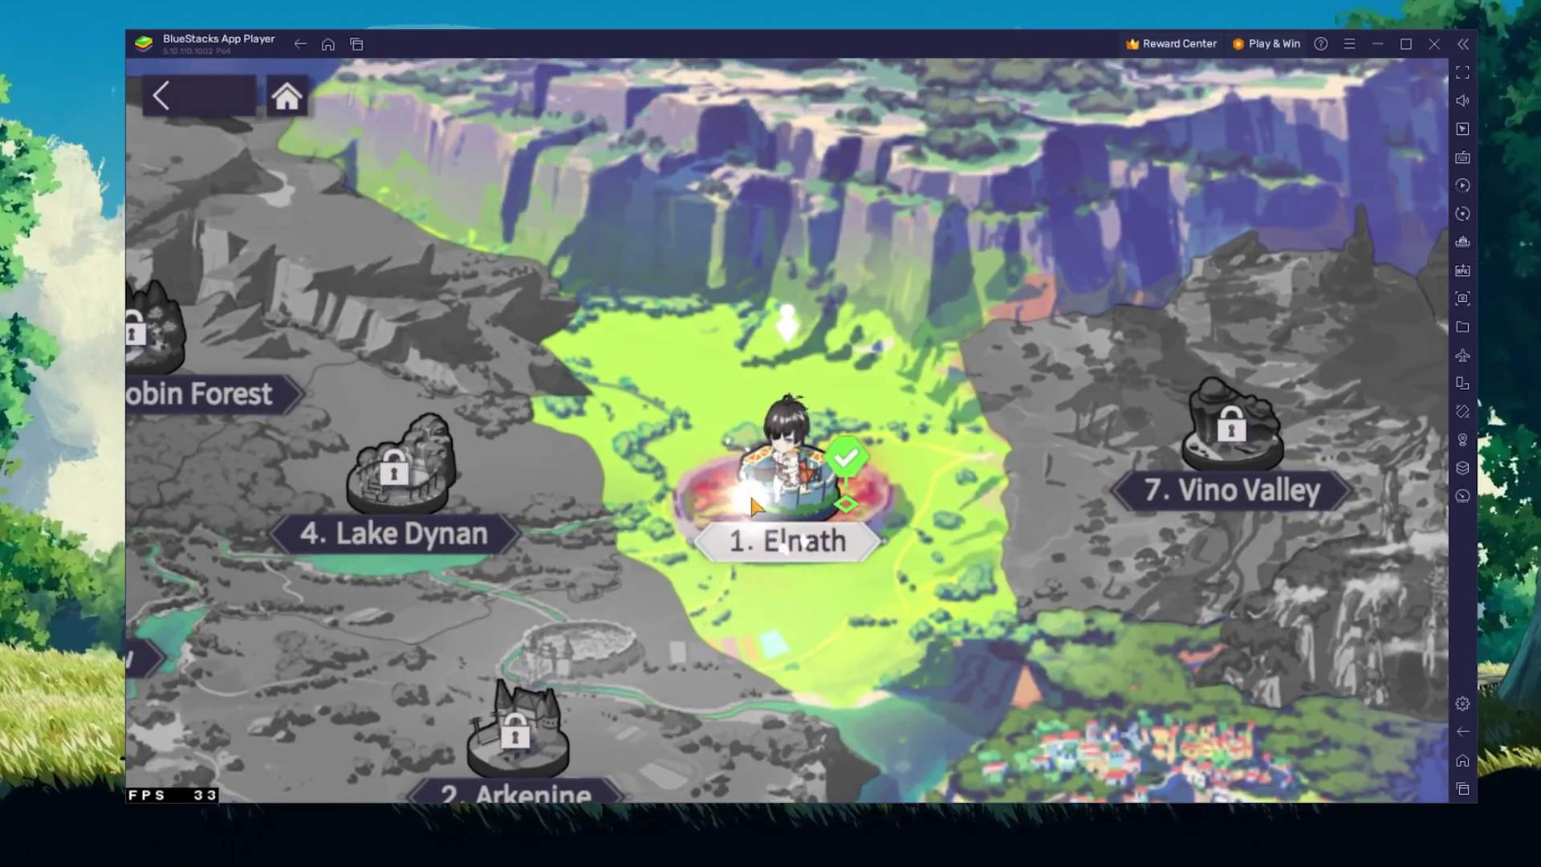